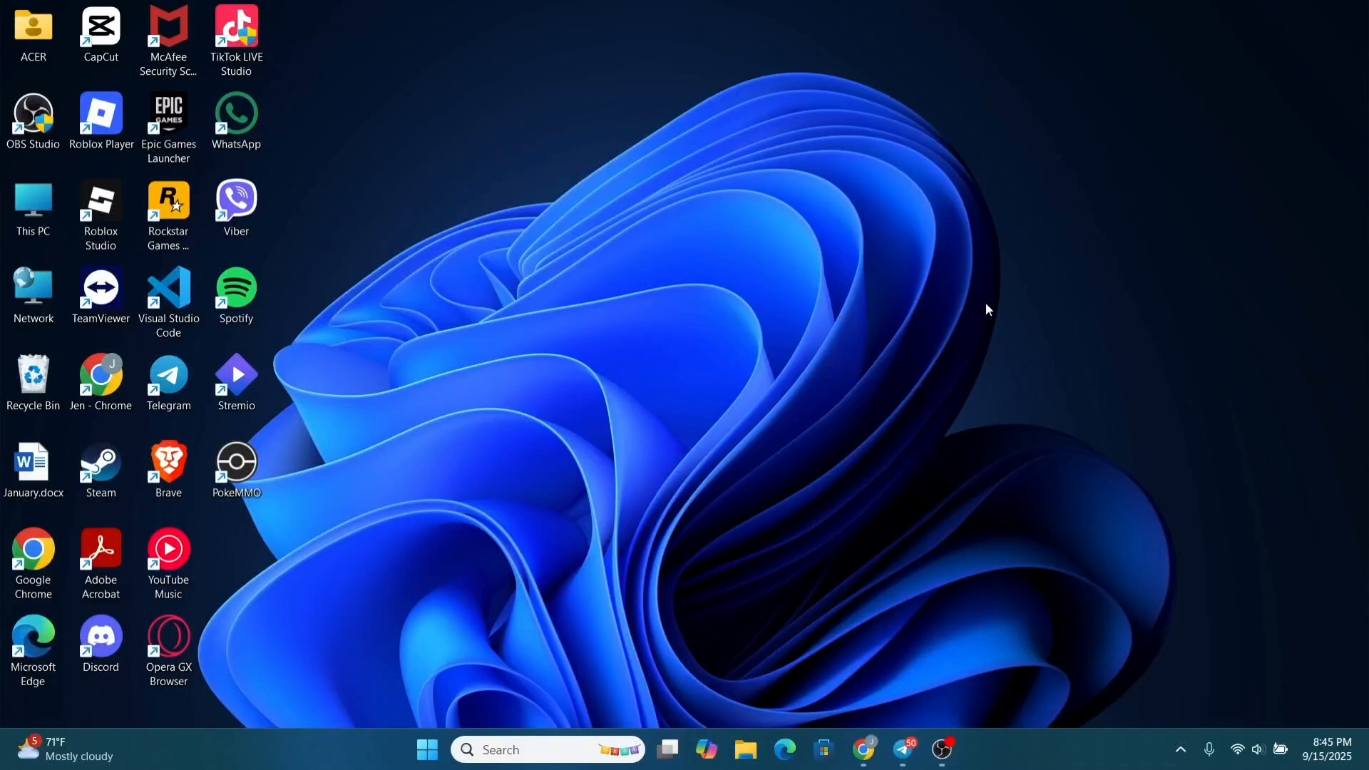
Step: Launch Excel in safe mode with the Run command excel /safe
key(super+r)
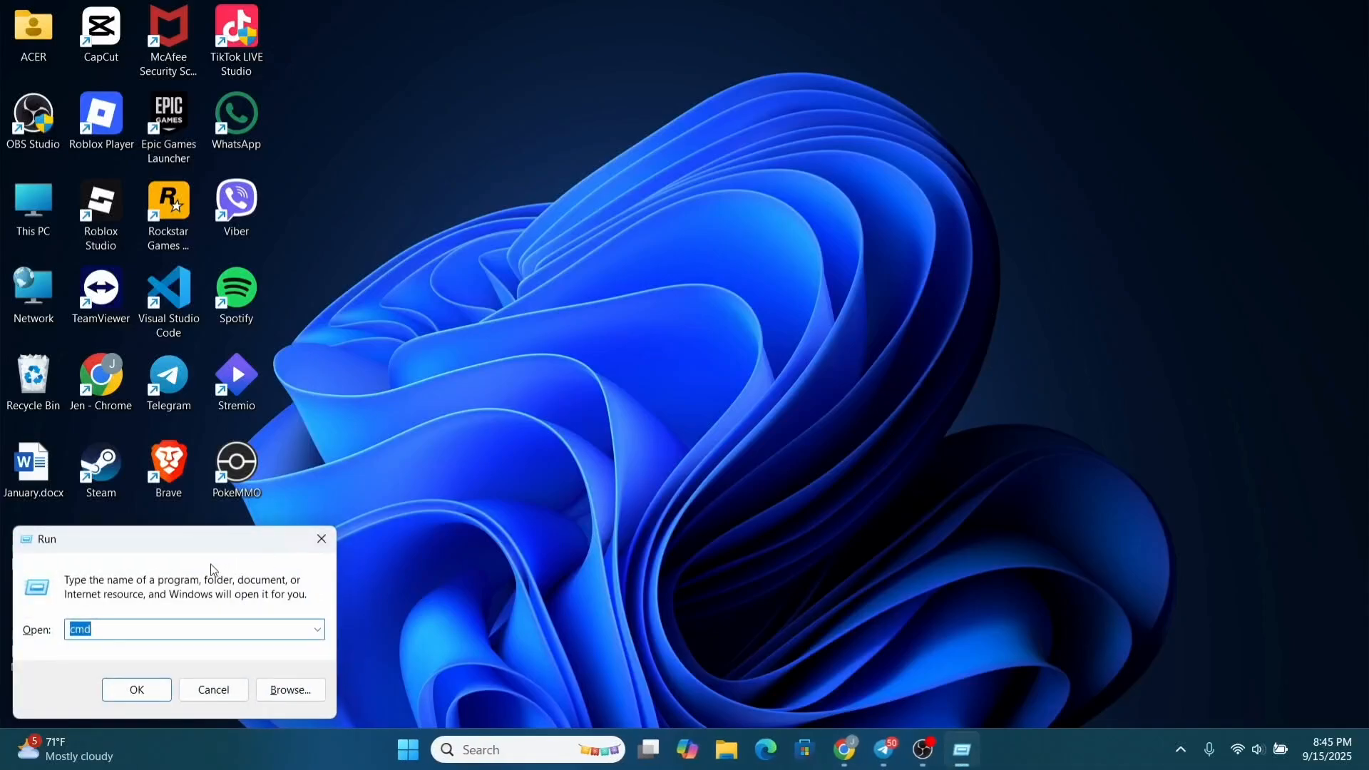
drag(212, 549, 1005, 134)
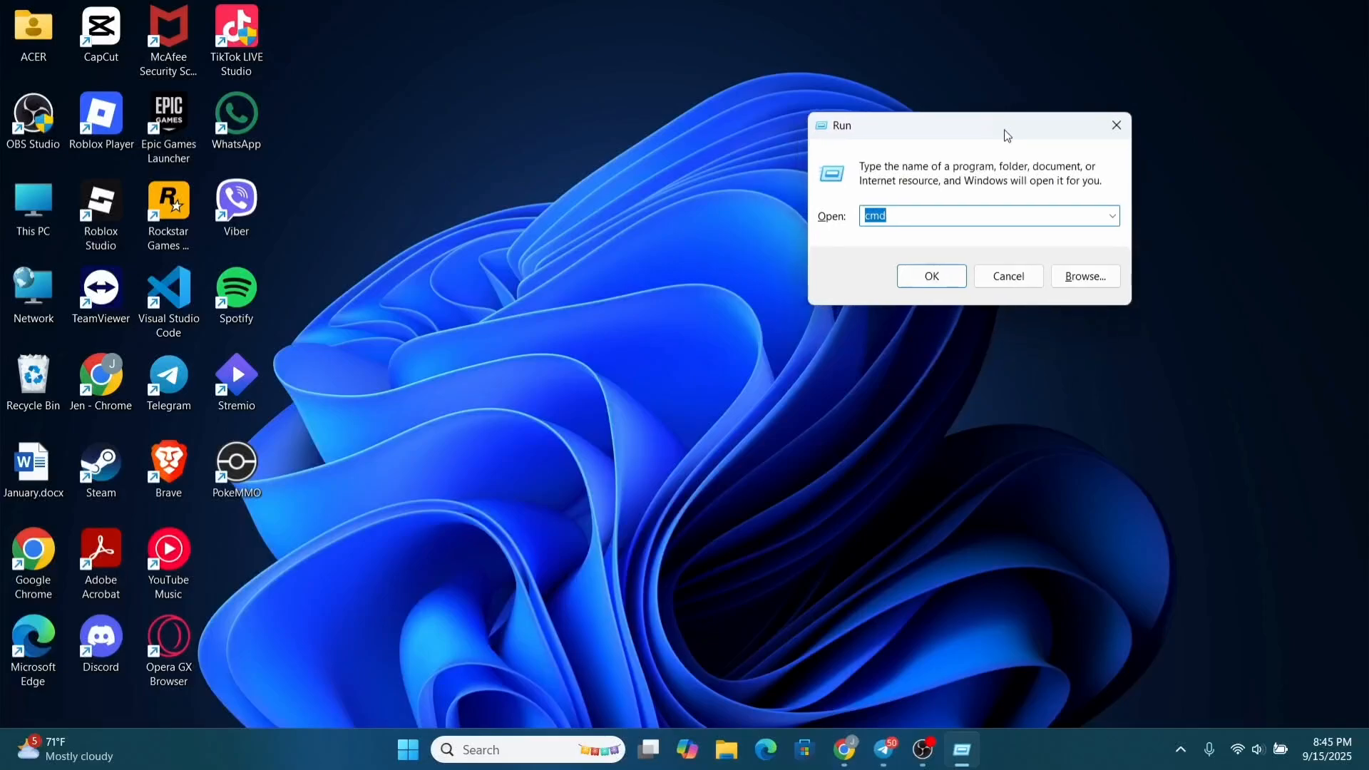
key(BackSpace)
text(exce)
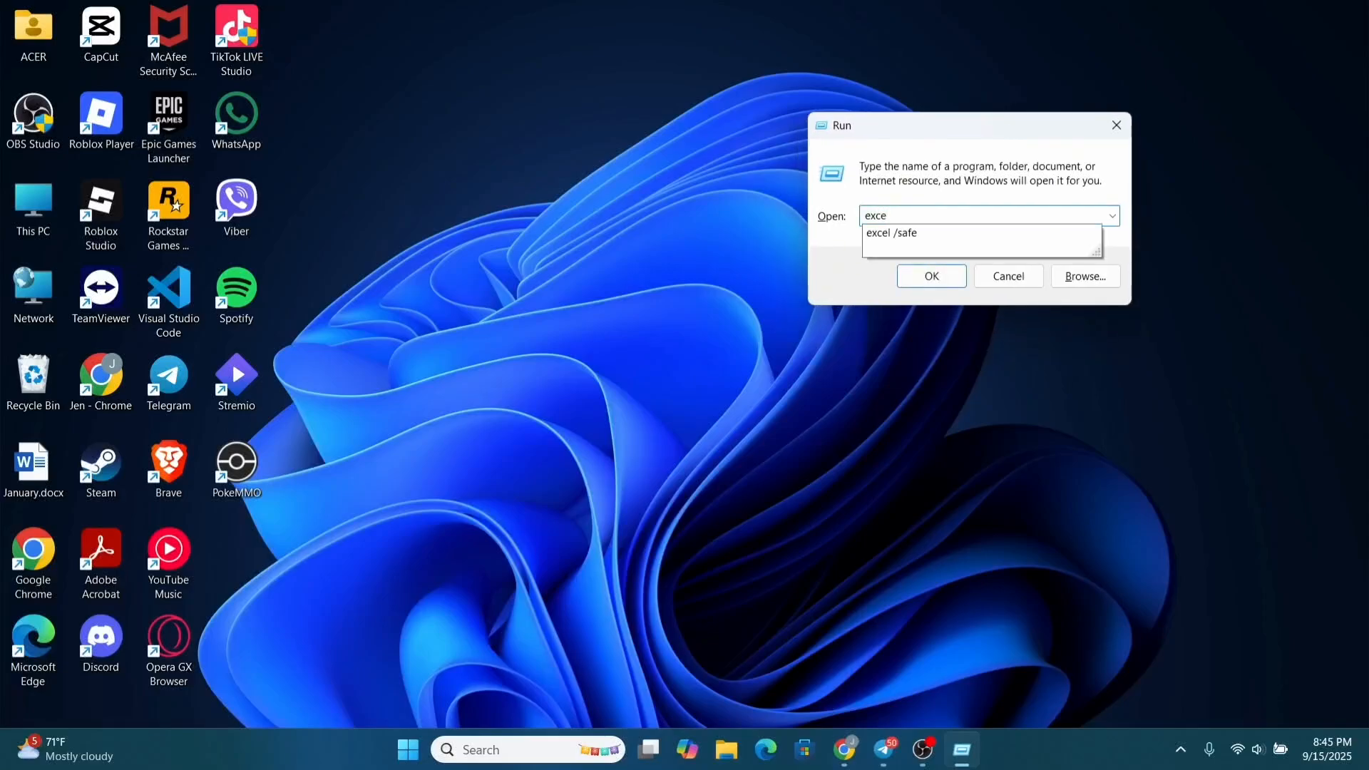
text(l /safe)
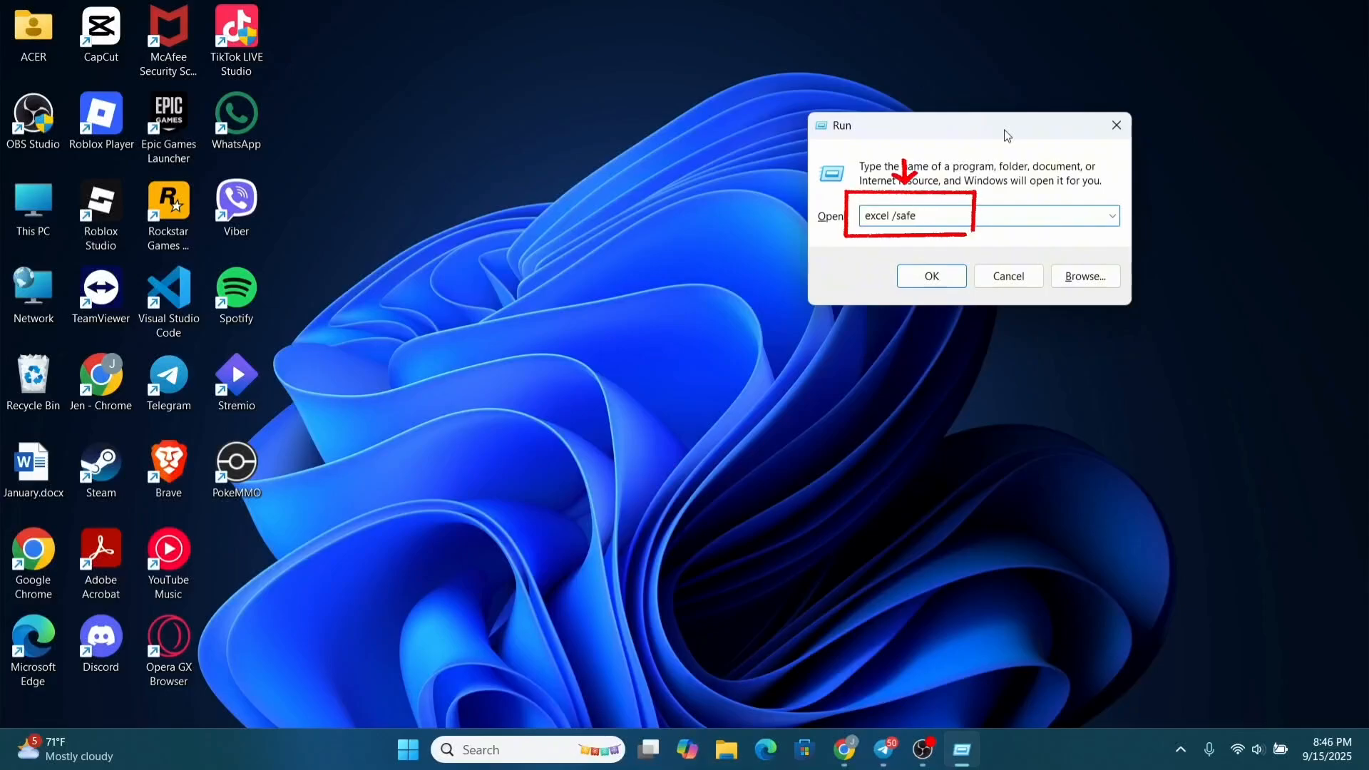
key(Return)
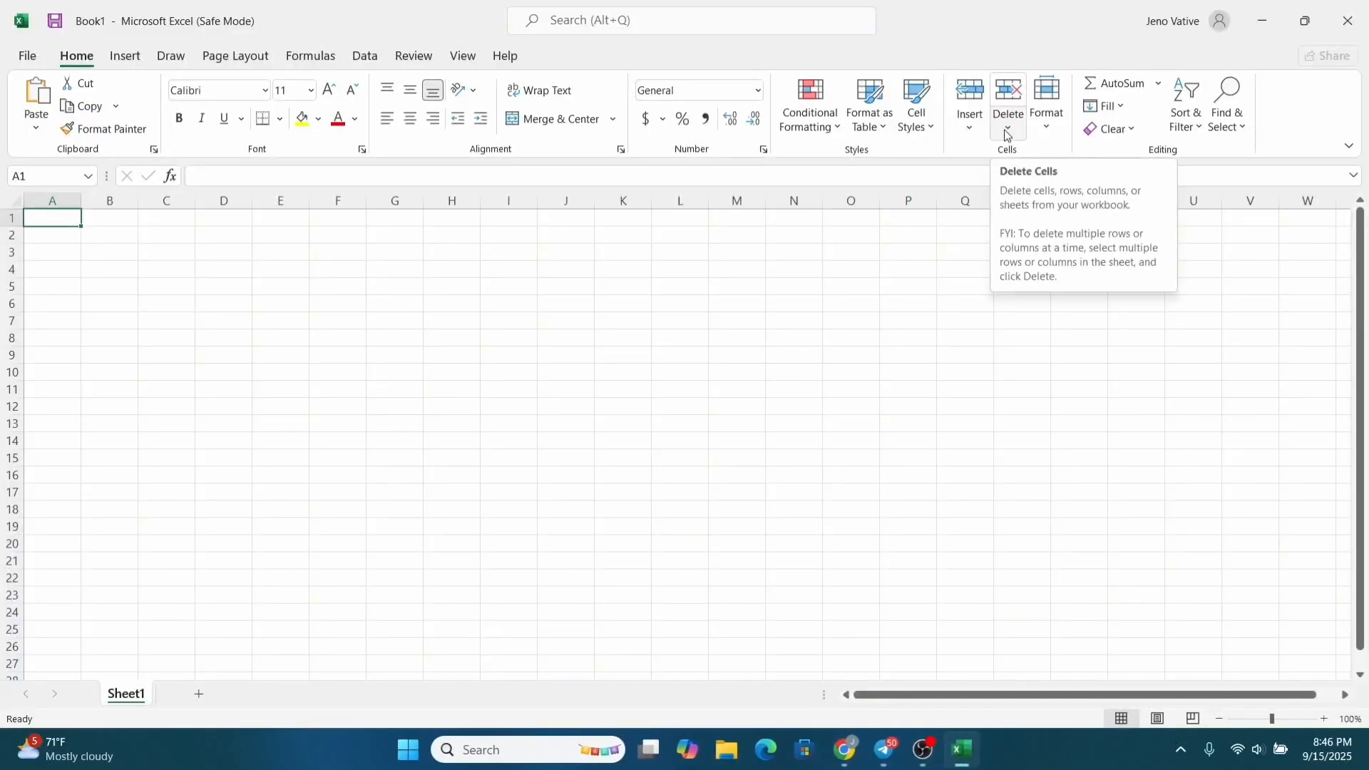
Step: Enter ++ in cell A1 and accept the suggested formula correction
text(++)
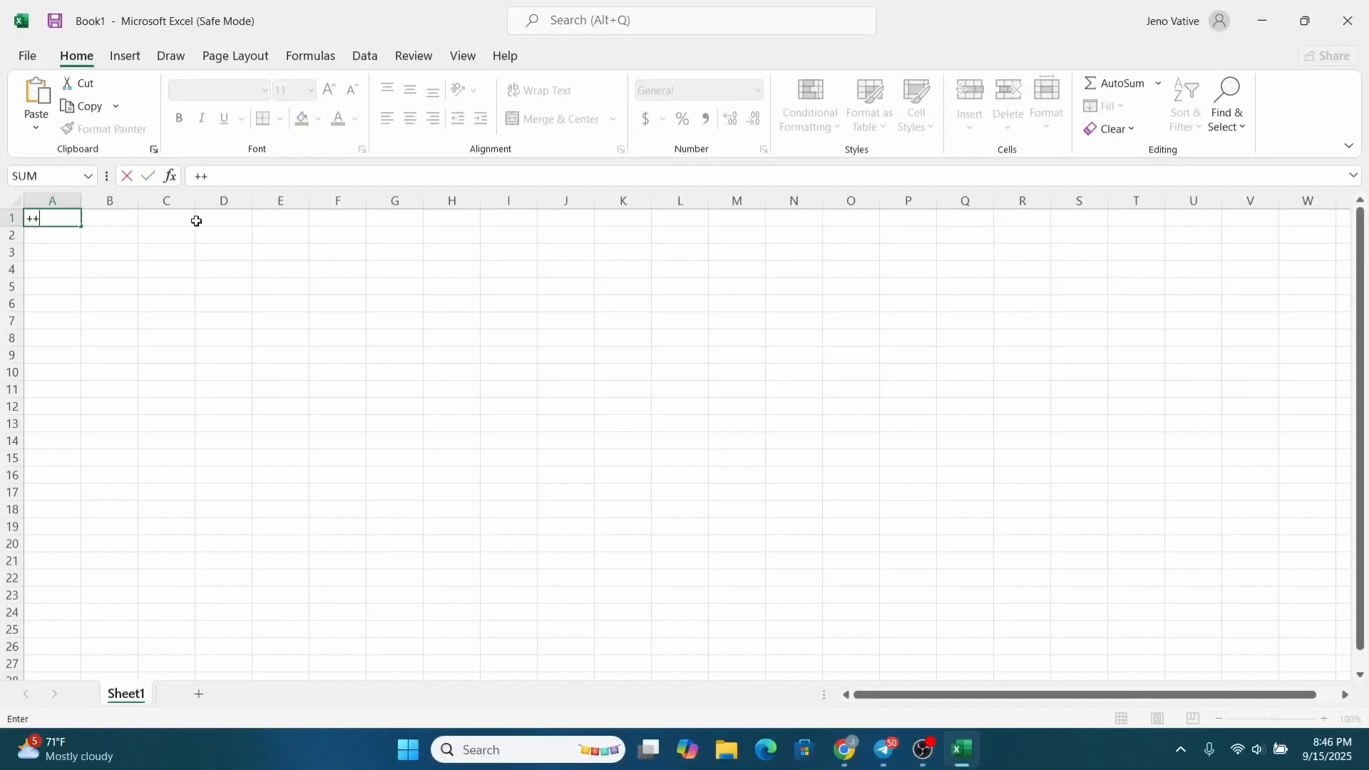
click(35, 57)
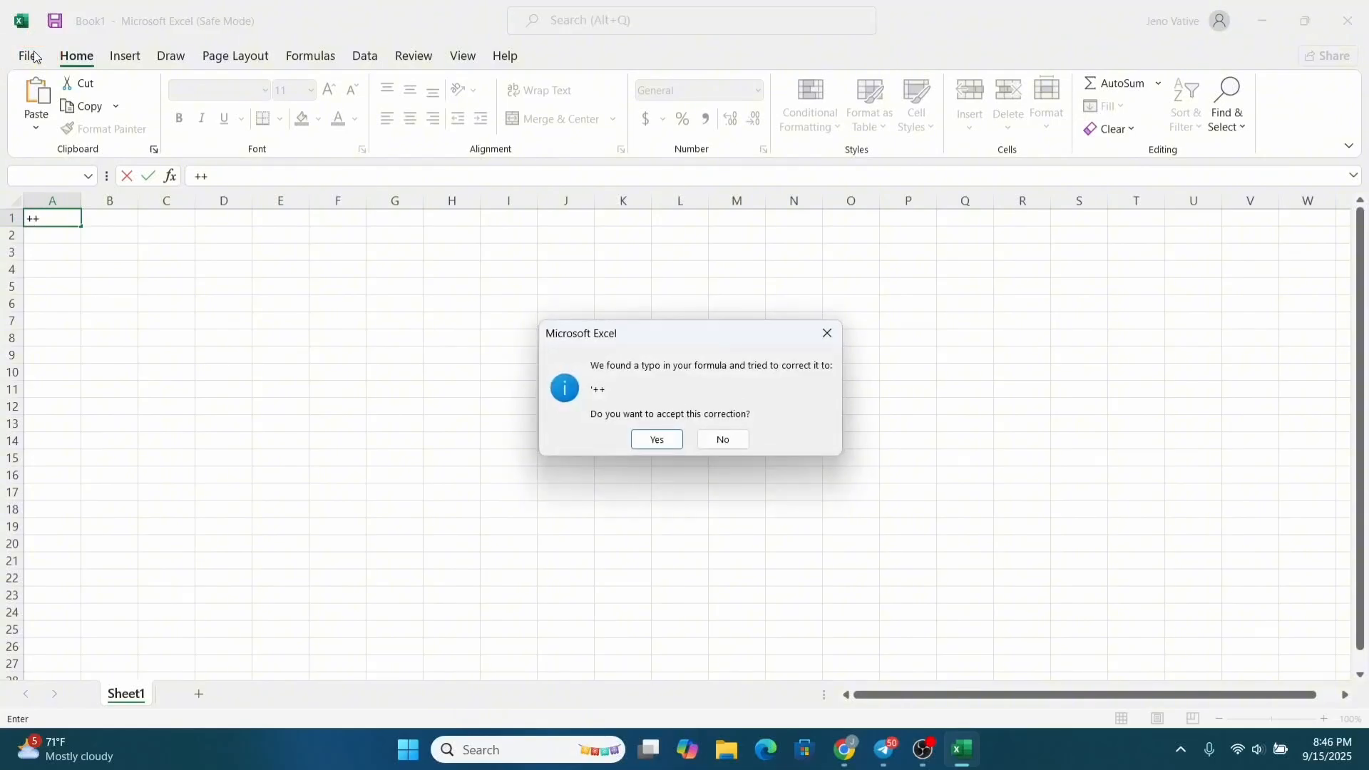
click(674, 444)
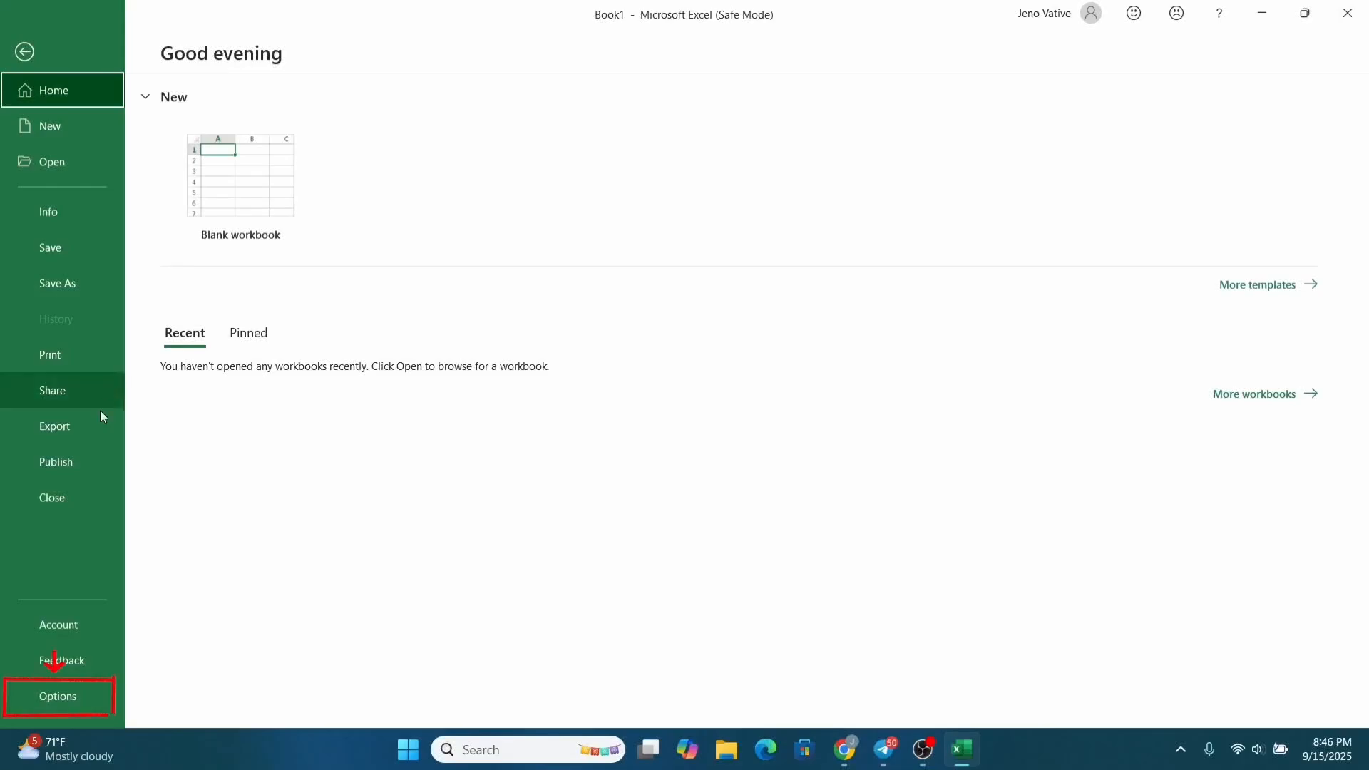
Step: Open the list of available COM Add-ins from the add-in management page of Excel Options
click(83, 695)
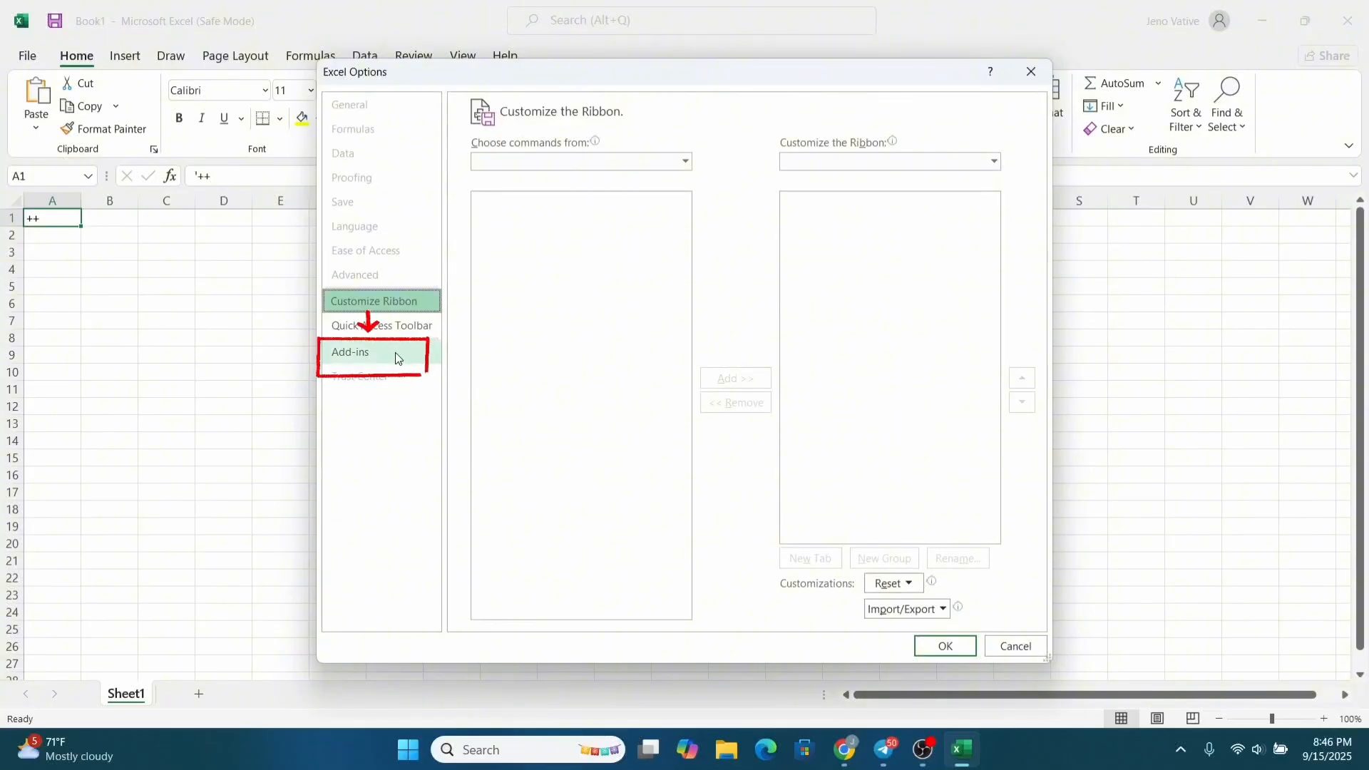
click(395, 352)
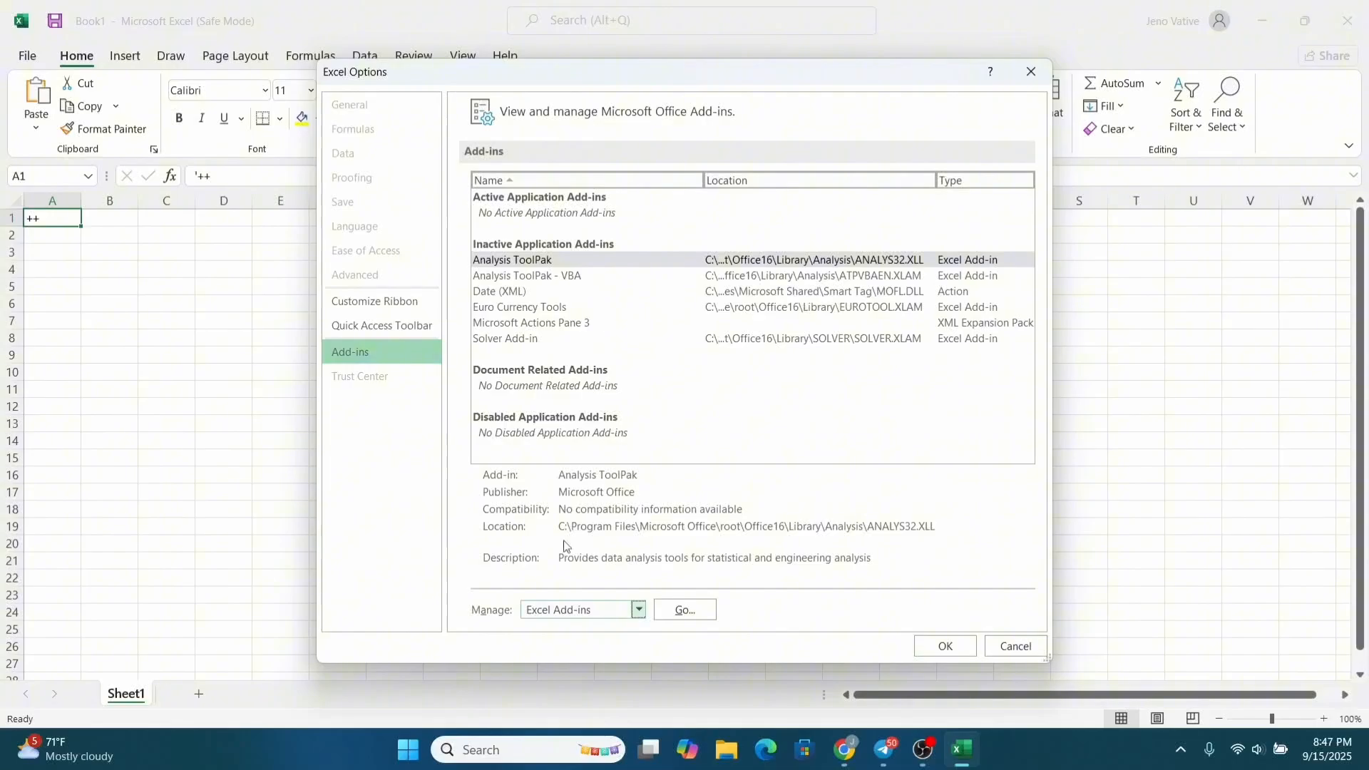
click(569, 611)
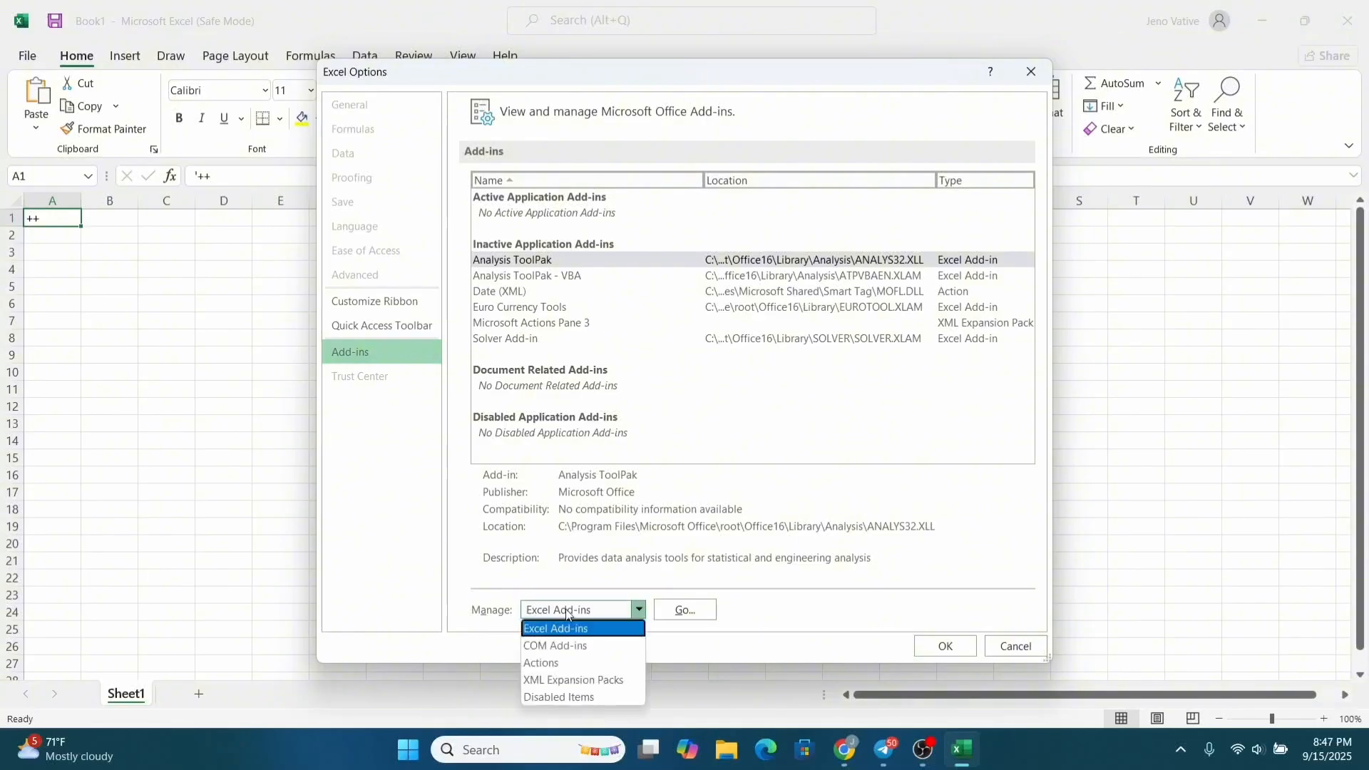
click(566, 644)
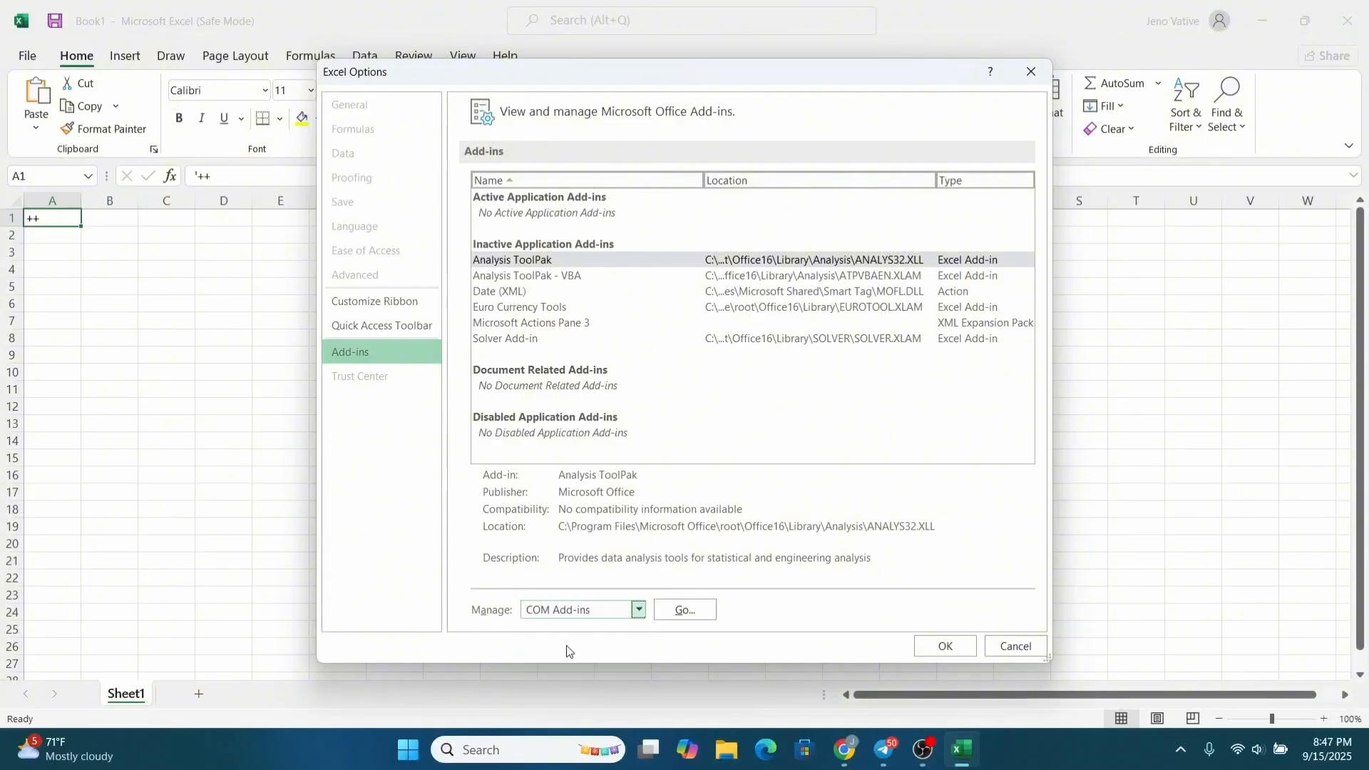
click(670, 610)
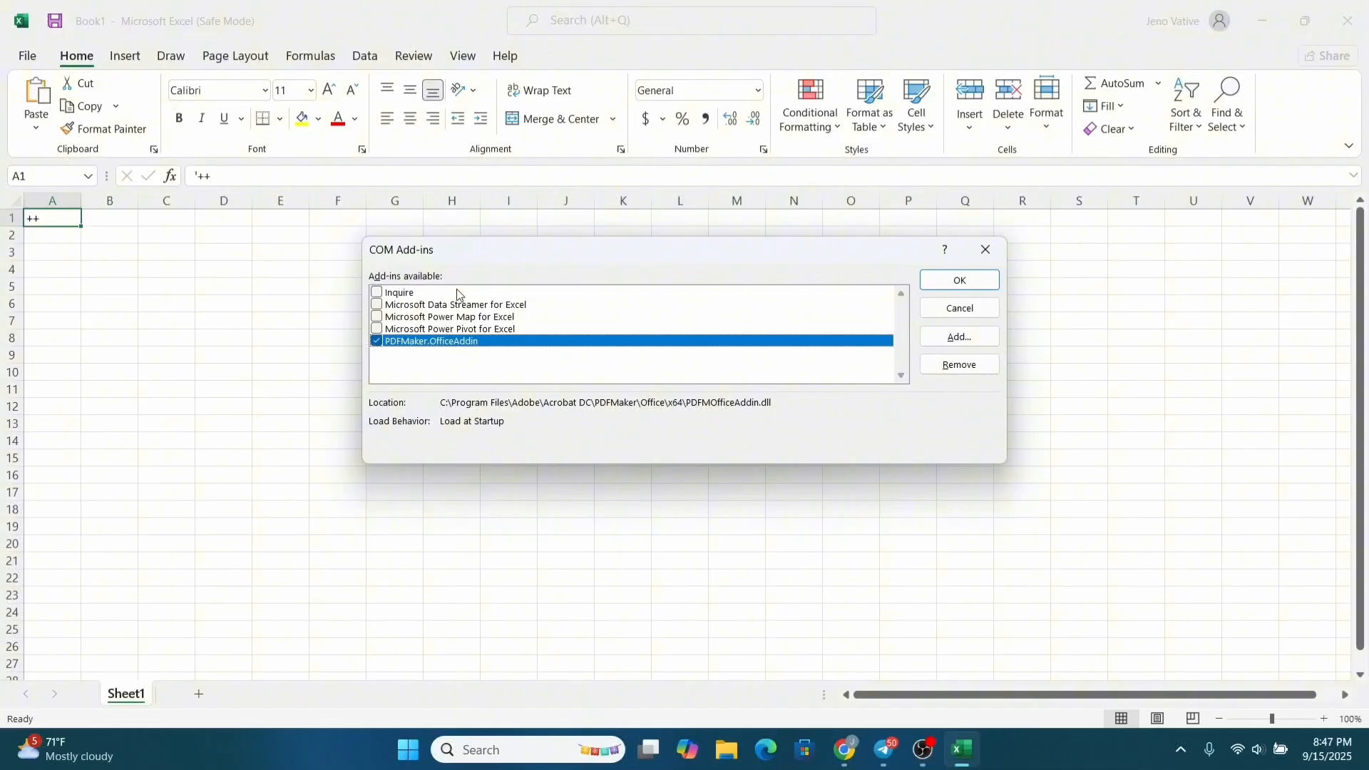
Step: Disable and re-enable the PDFMaker.OfficeAddin add-in, and close the COM Add-ins list without applying changes
click(378, 341)
click(377, 341)
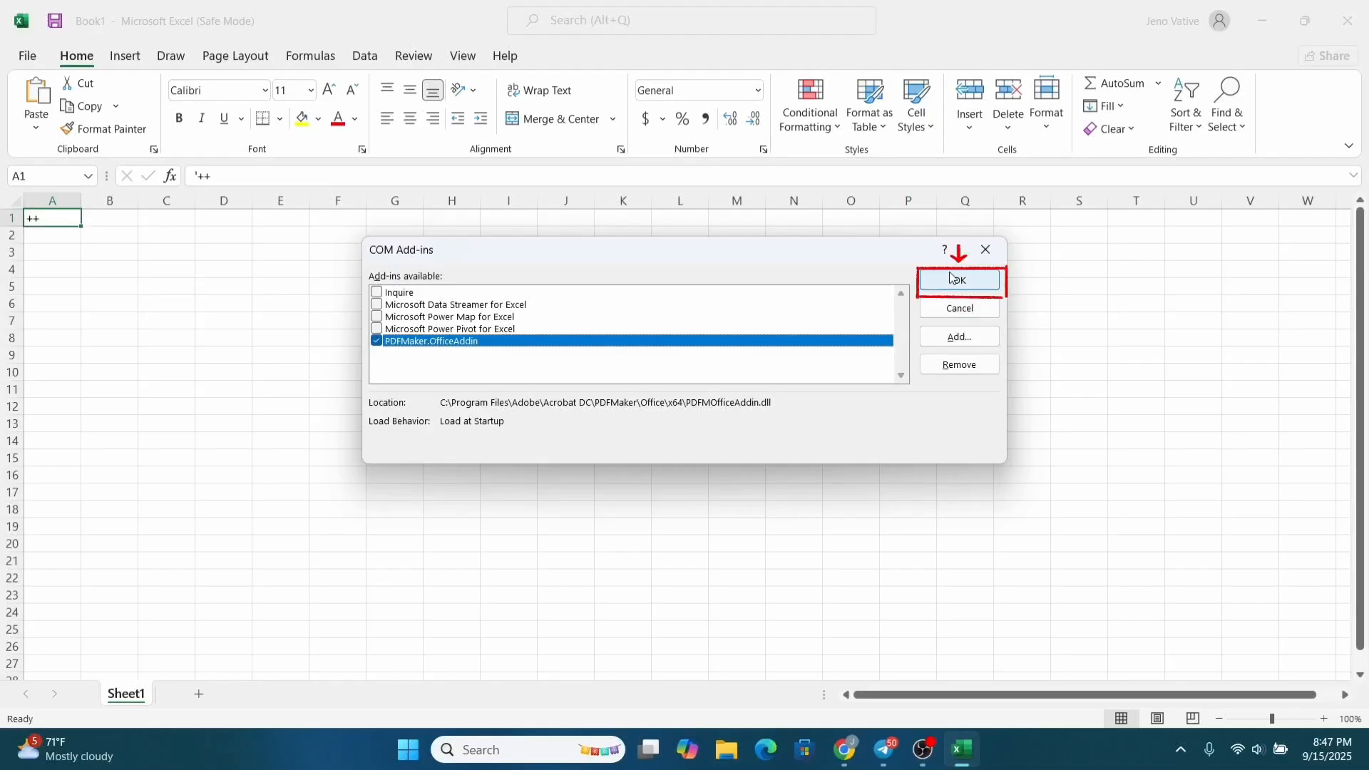
click(986, 249)
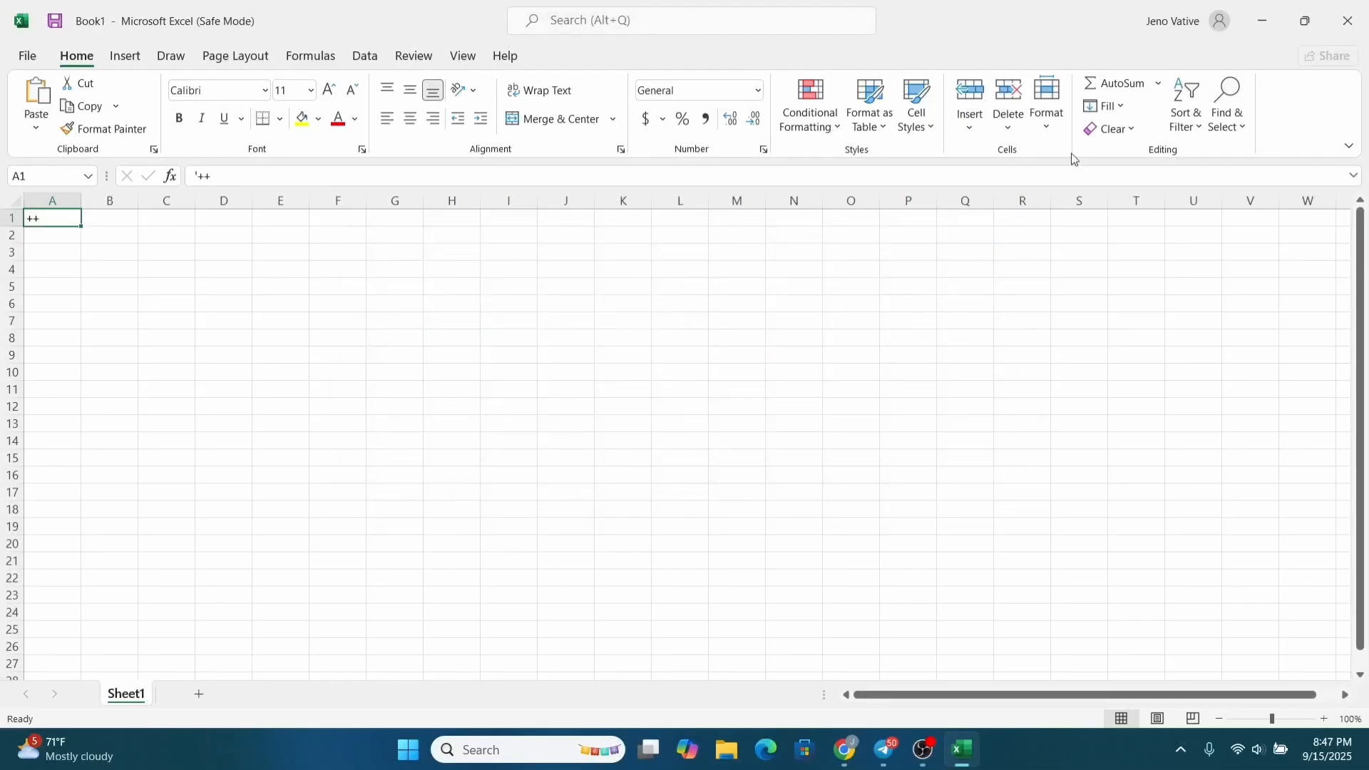
Step: Close the safe mode Excel session without saving the workbook
click(1341, 12)
click(695, 393)
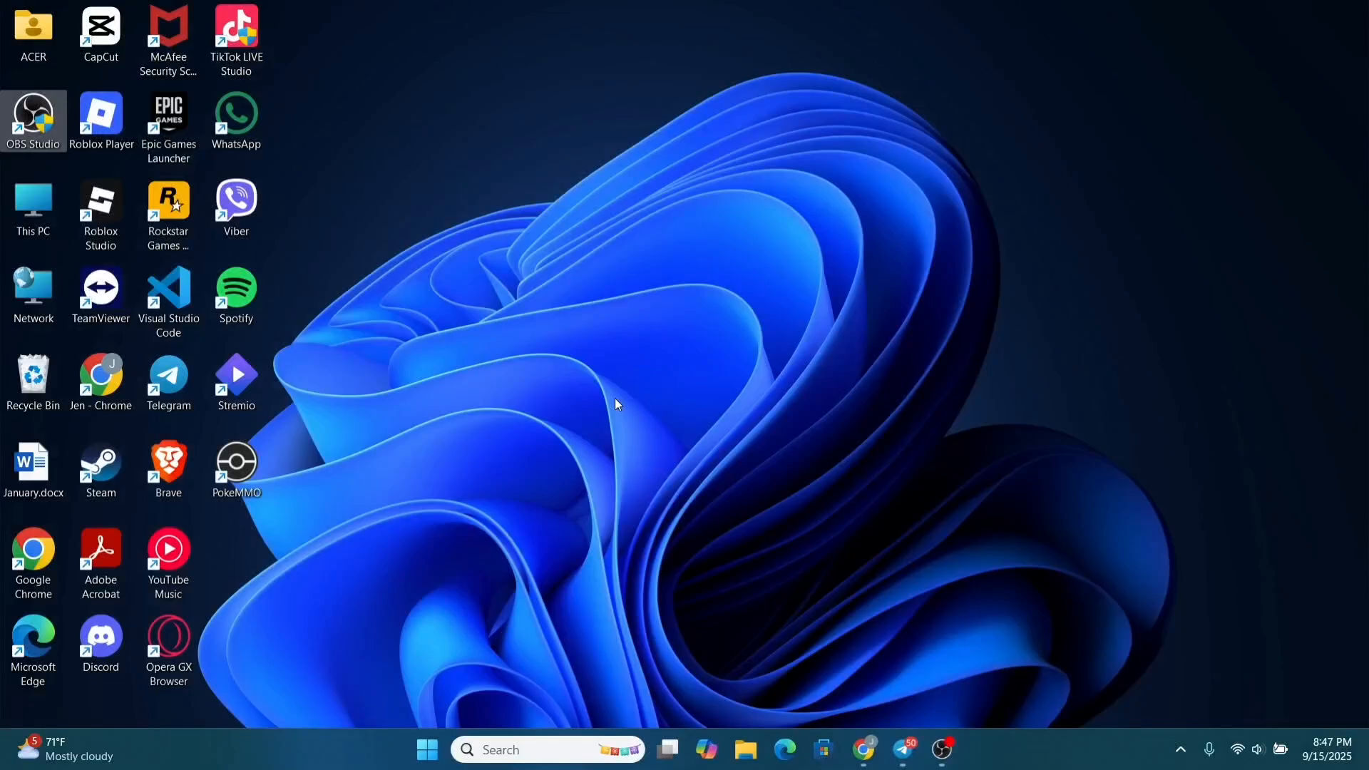
Step: Open the installed apps list in Windows Settings and filter it by "micr" to locate Microsoft Office Professional Plus 2021
key(super+i)
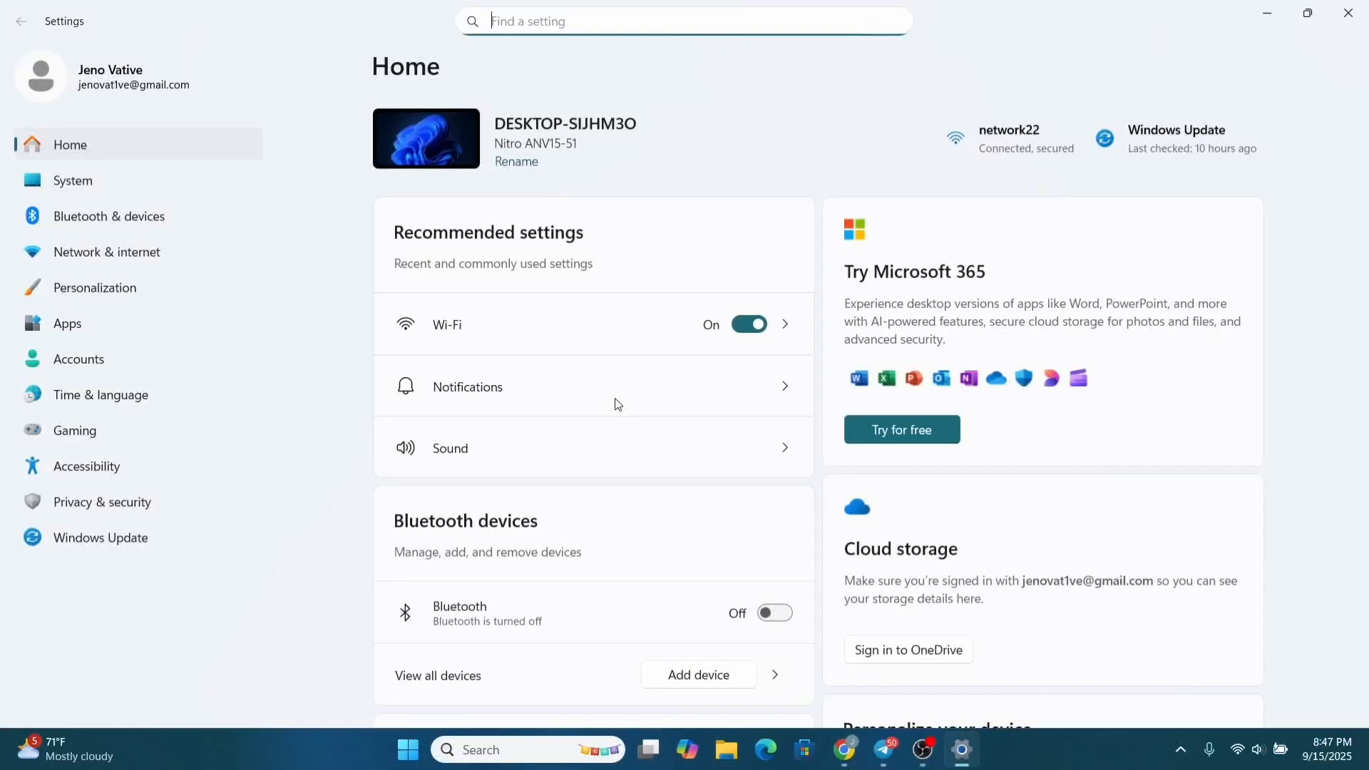
click(204, 323)
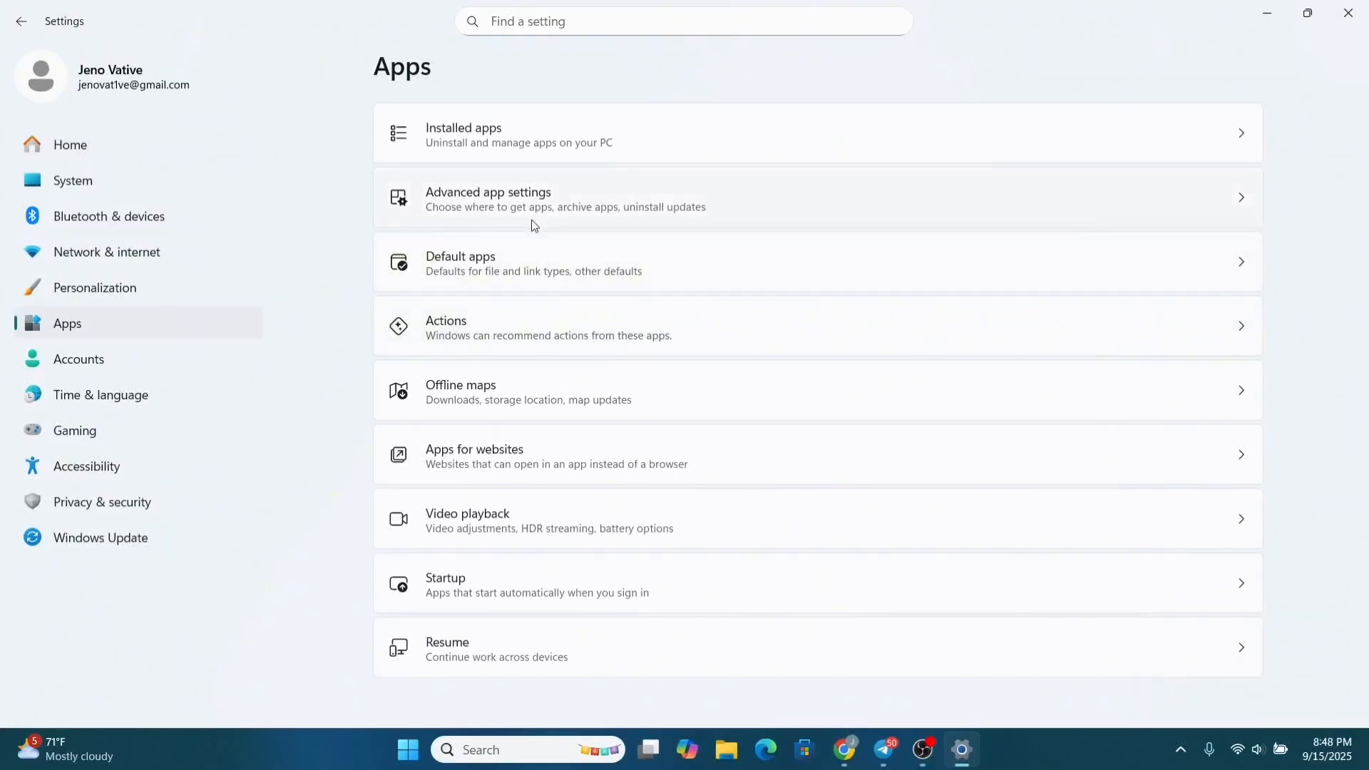
click(522, 144)
text(m)
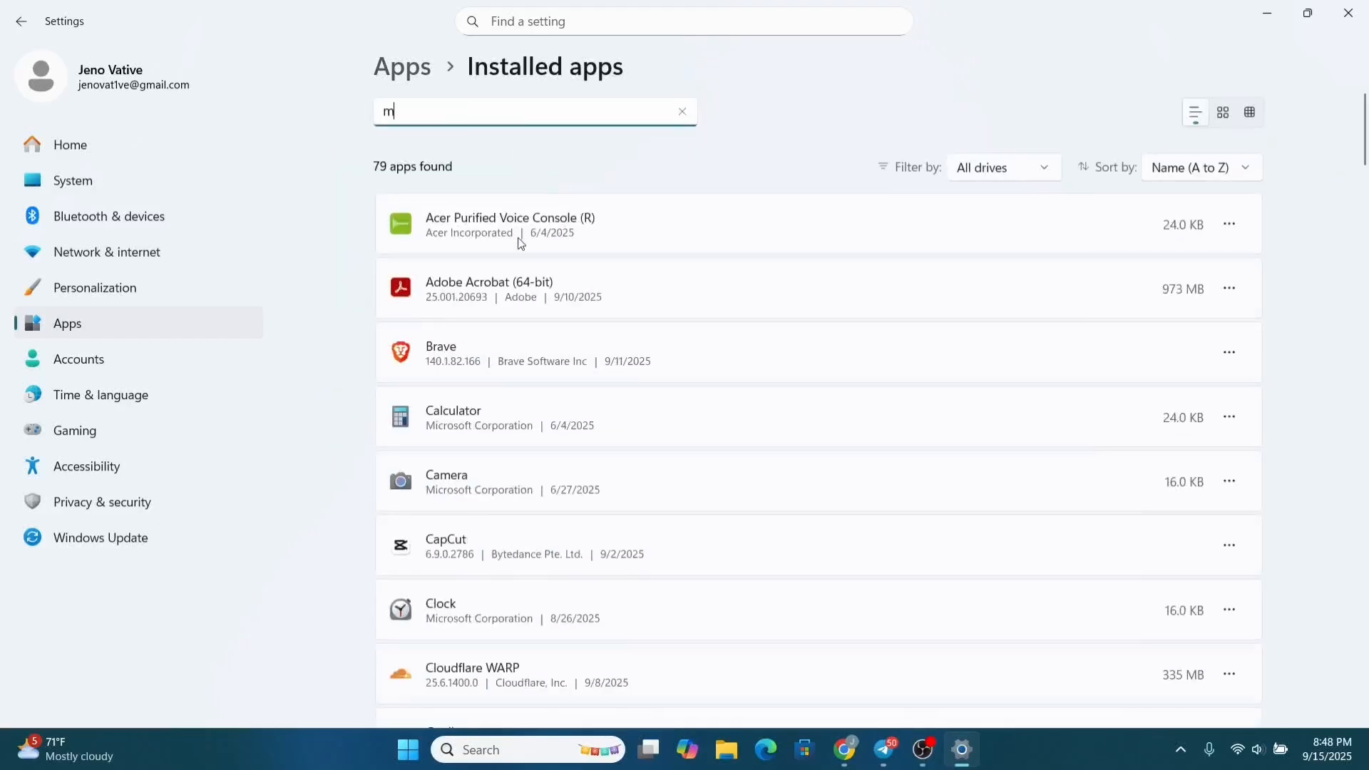
text(icr)
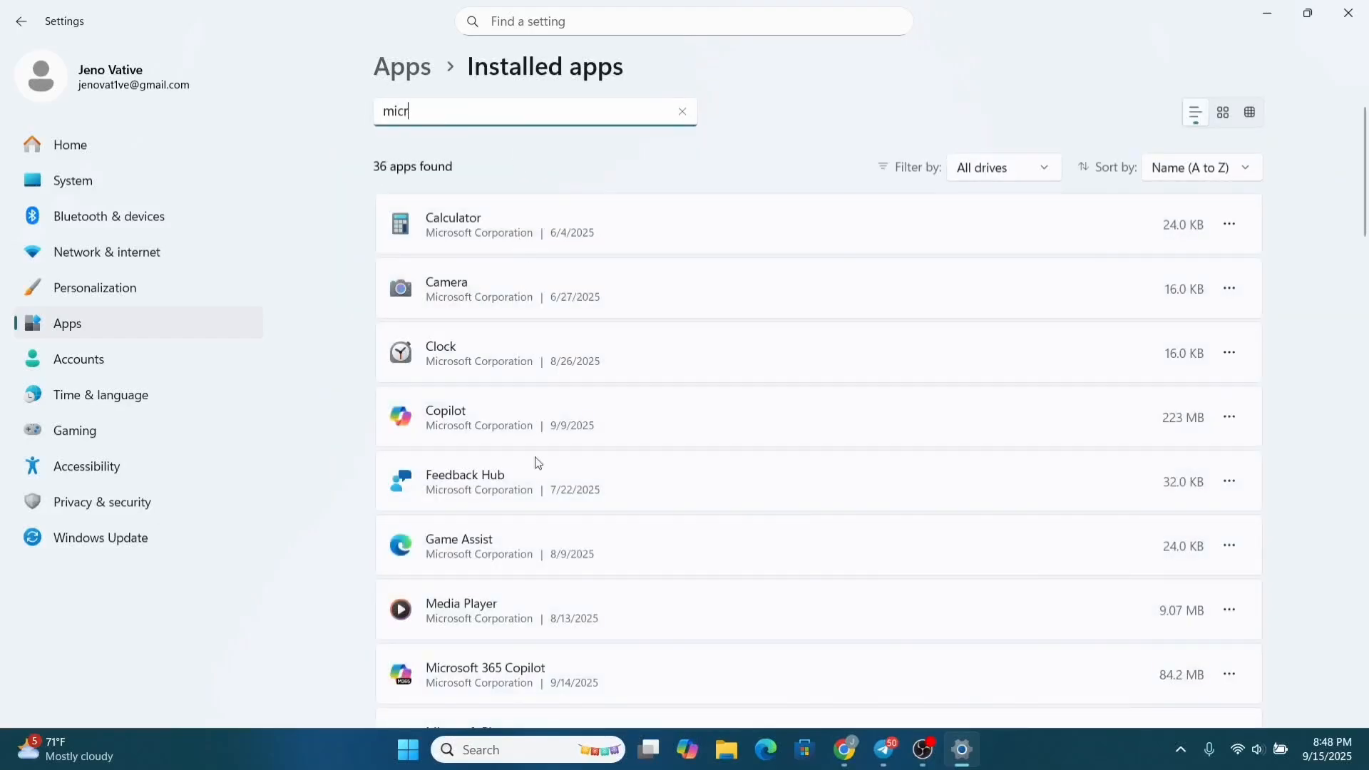
scroll(538, 462, down, 8)
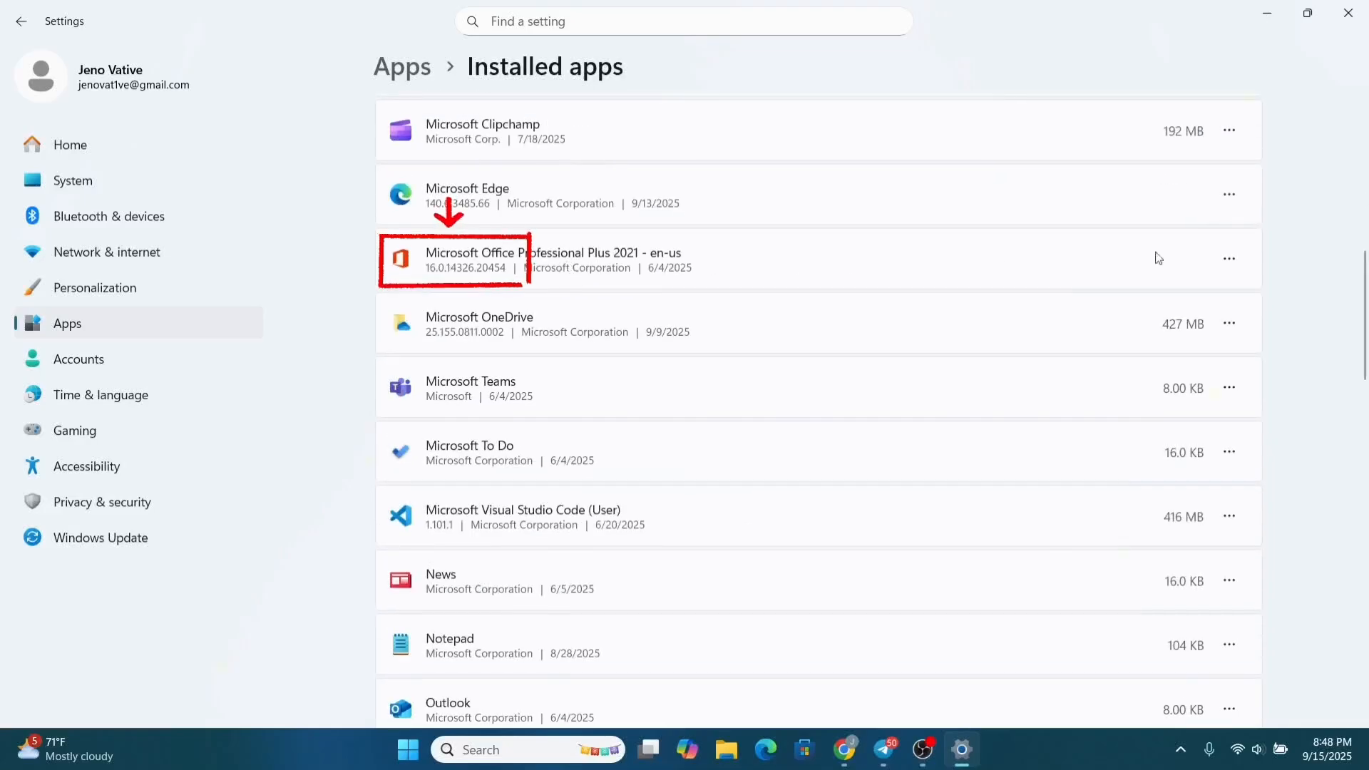
Step: Open the repair options for Microsoft Office Professional Plus 2021 by choosing to modify its installation
click(1228, 258)
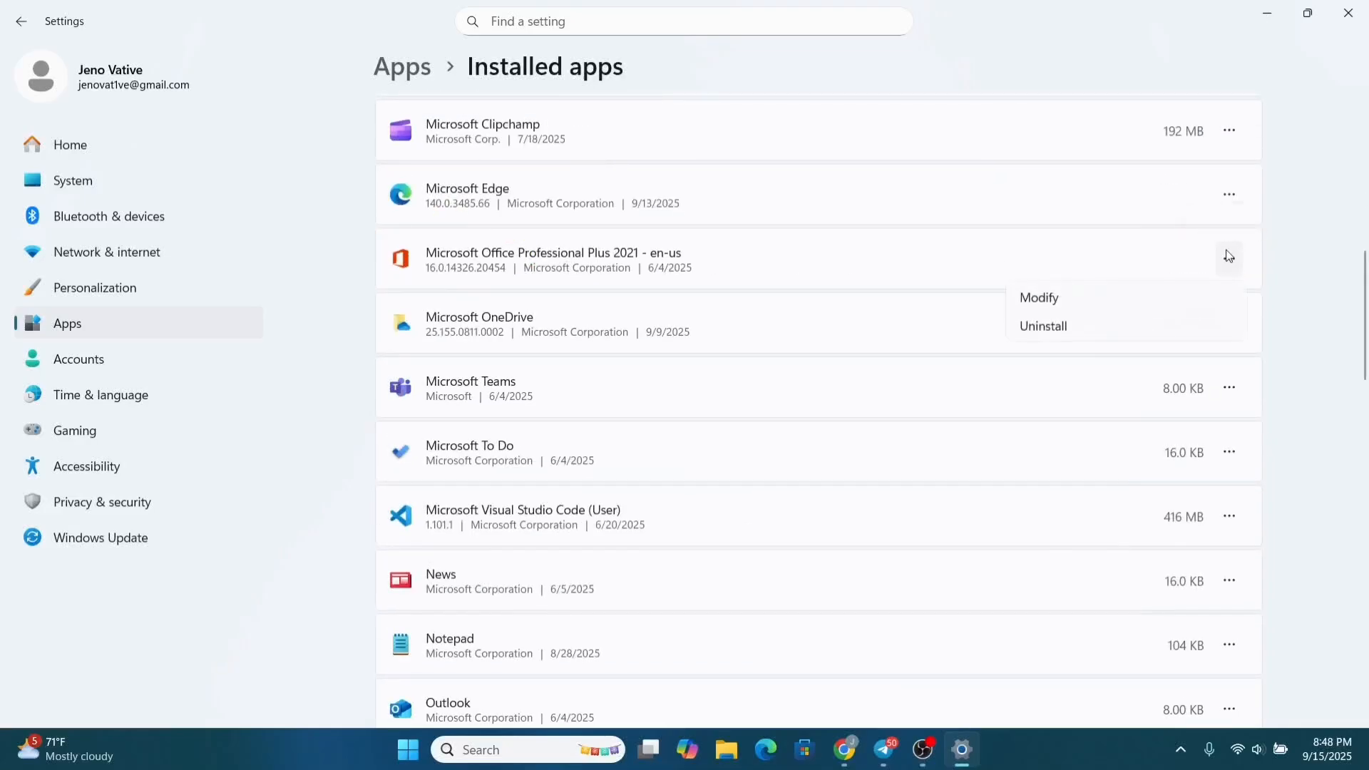
click(1077, 307)
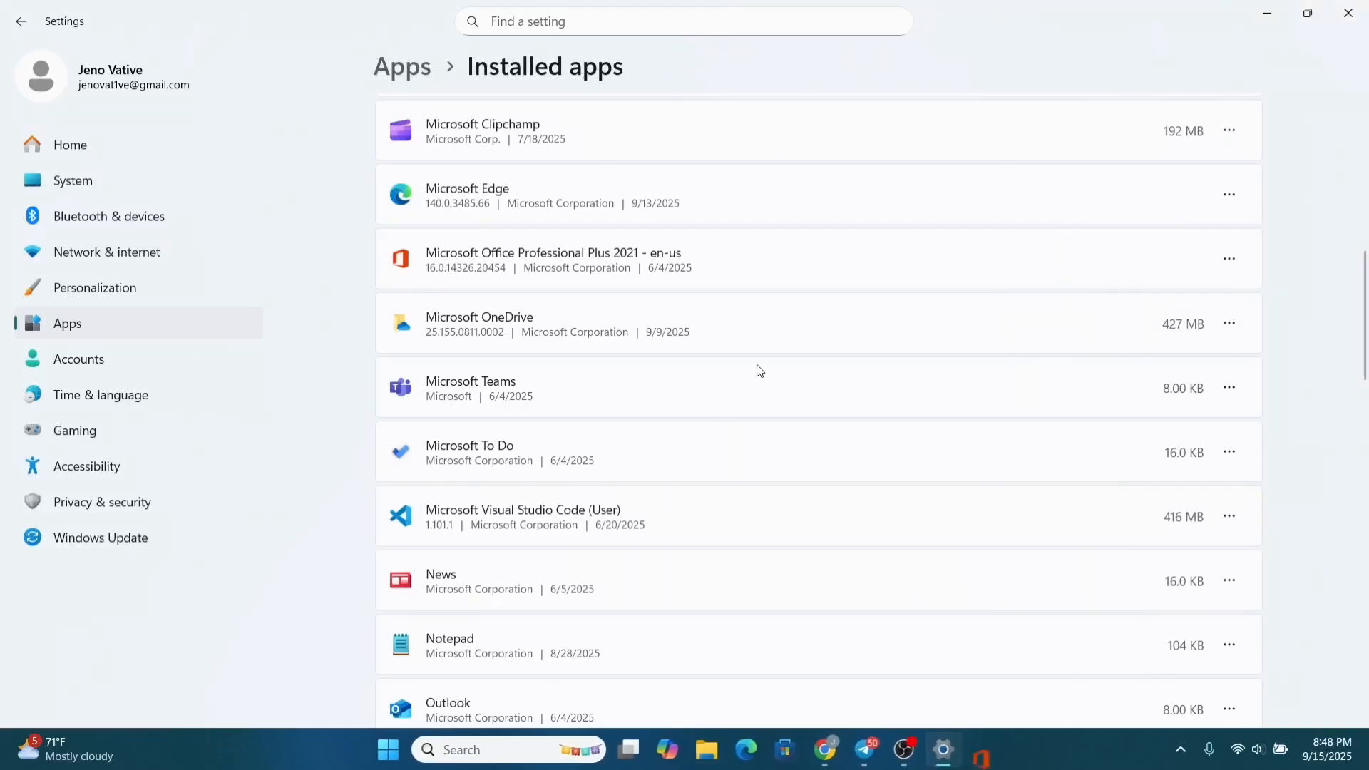
click(984, 747)
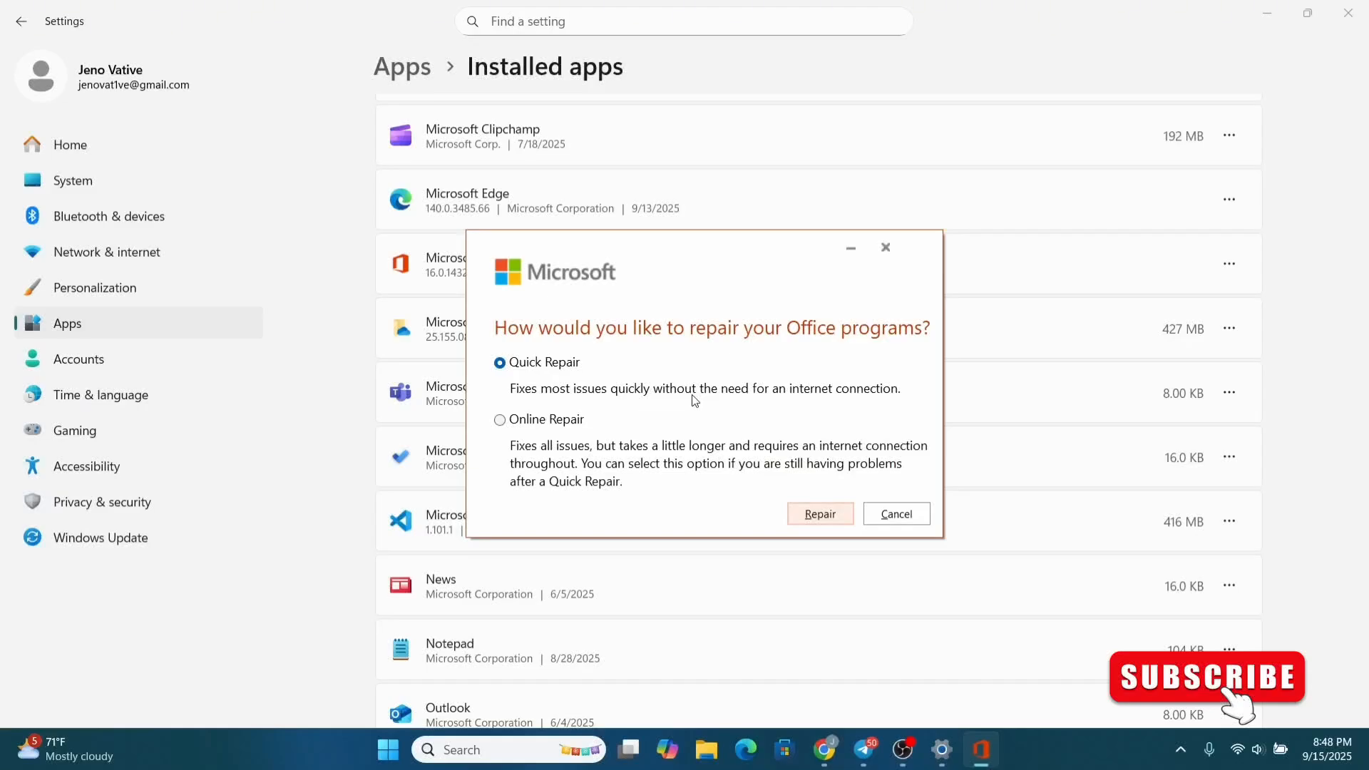
Step: Dismiss the Office repair options without starting a repair and close Windows Settings
click(885, 248)
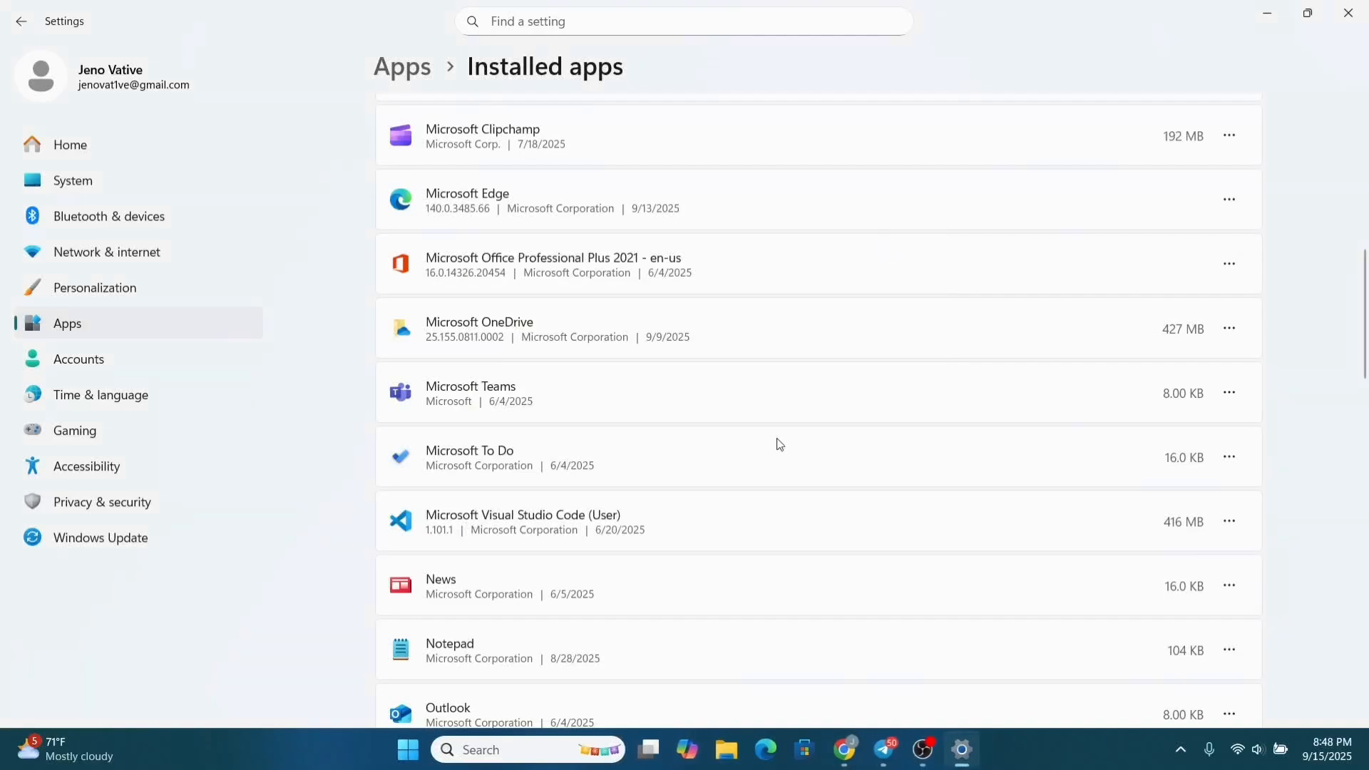
scroll(778, 442, down, 1)
scroll(779, 444, down, 1)
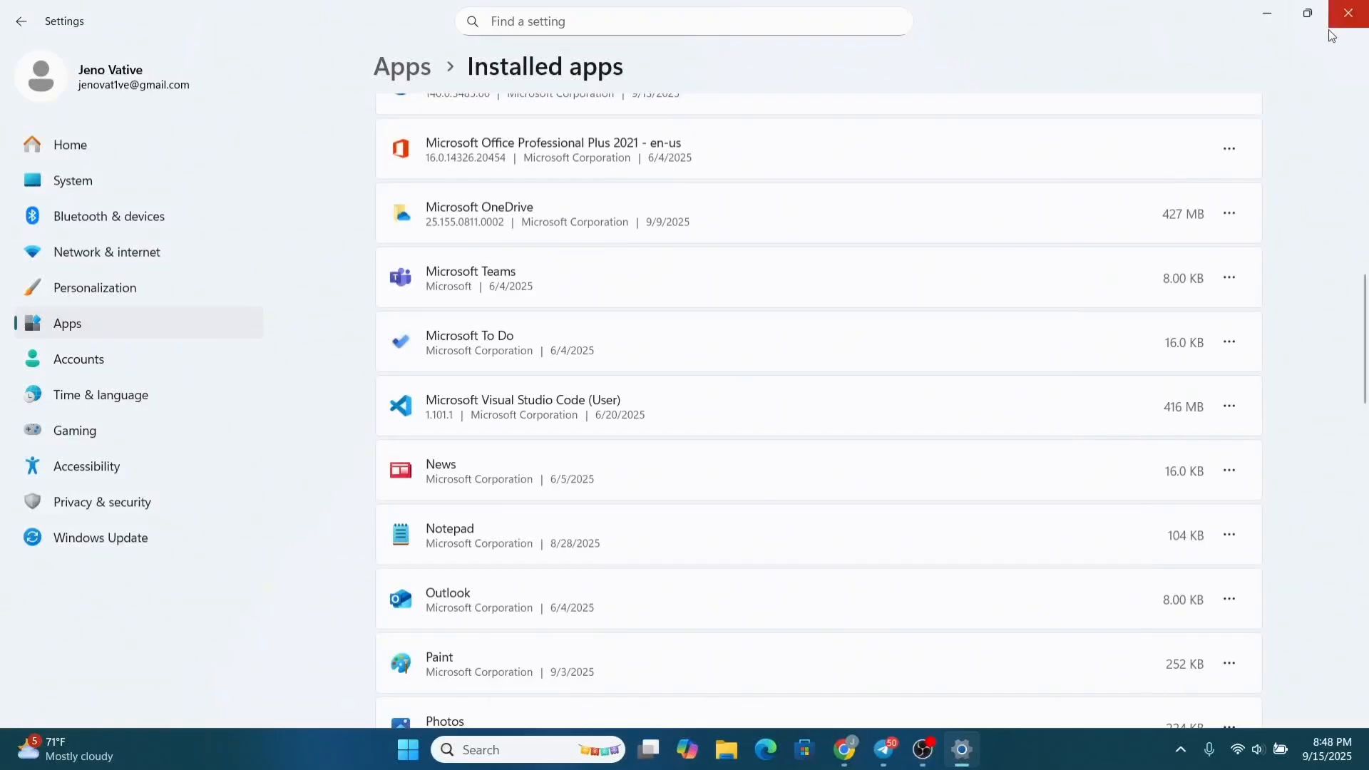
click(1346, 14)
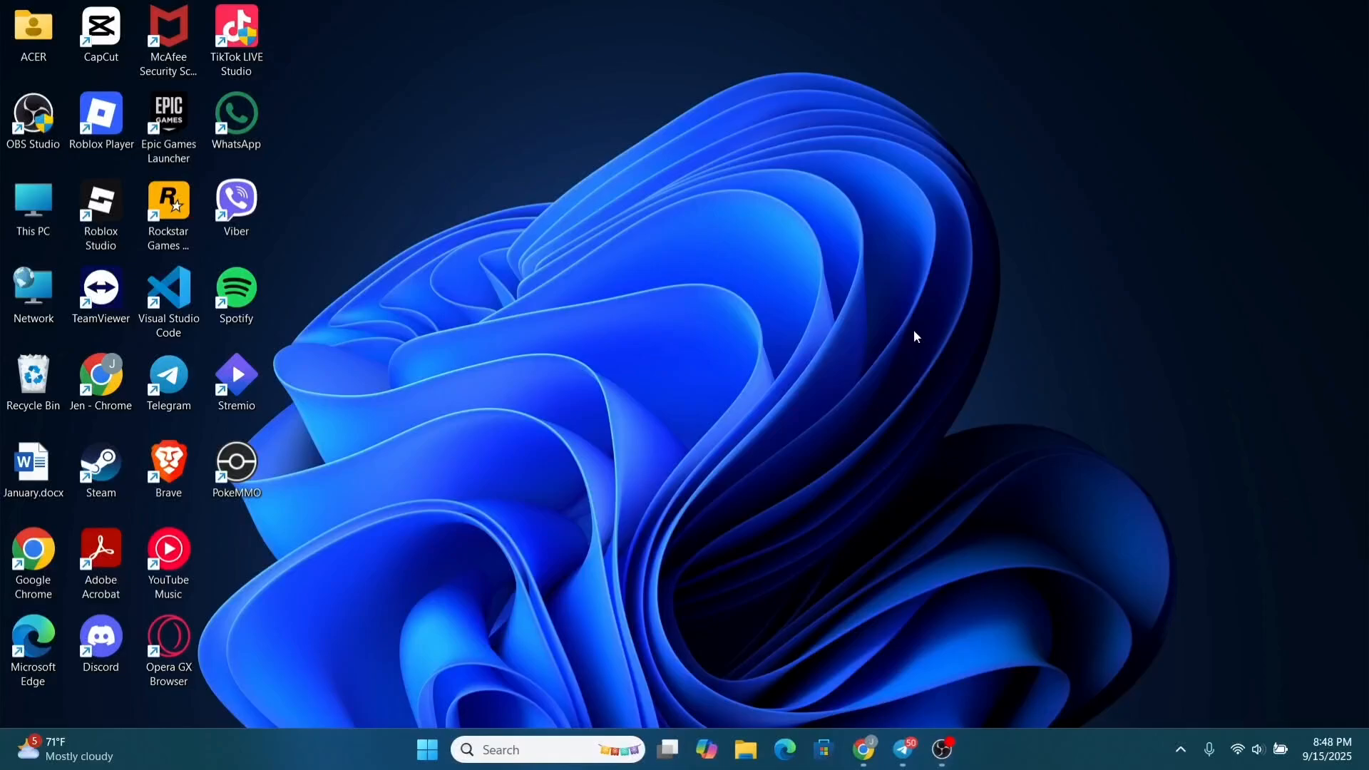
Step: Search Windows for "excel" and launch Excel normally
click(500, 745)
text(excel)
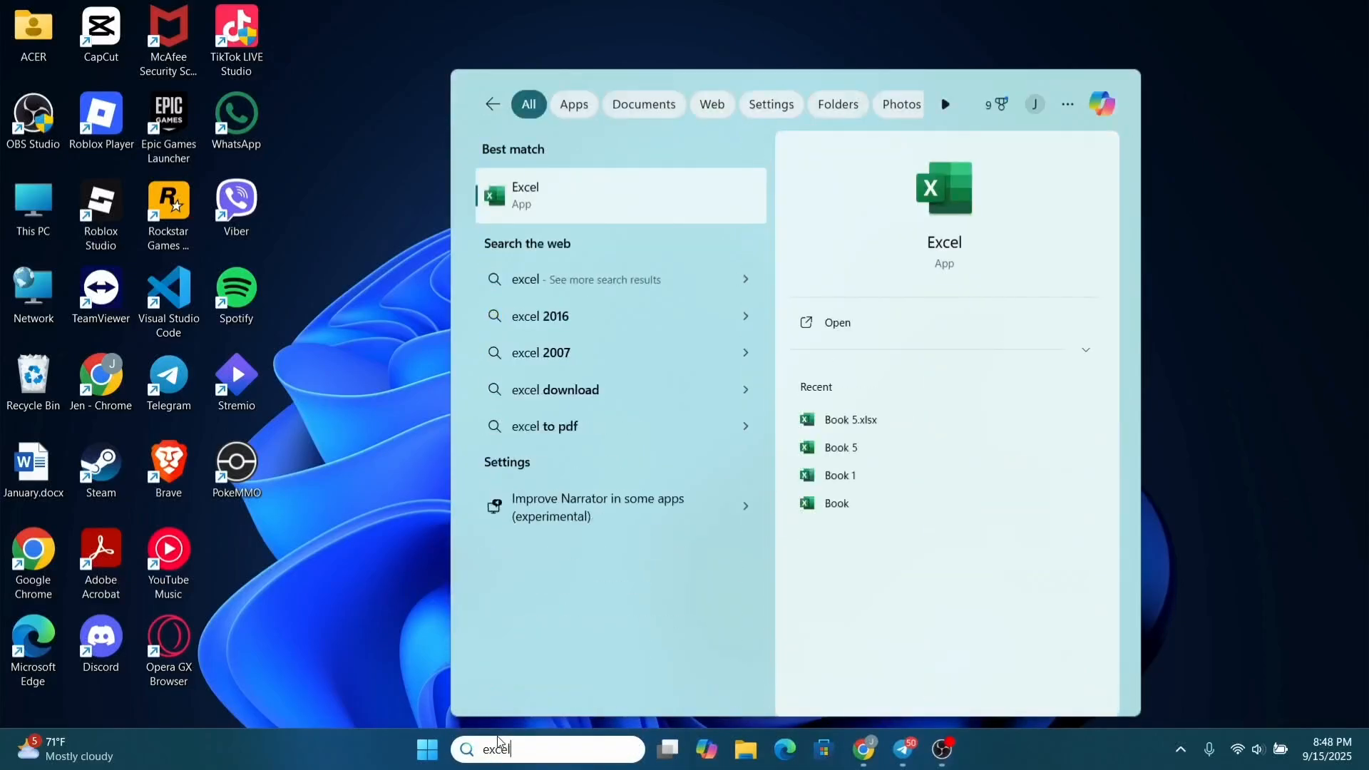
key(Return)
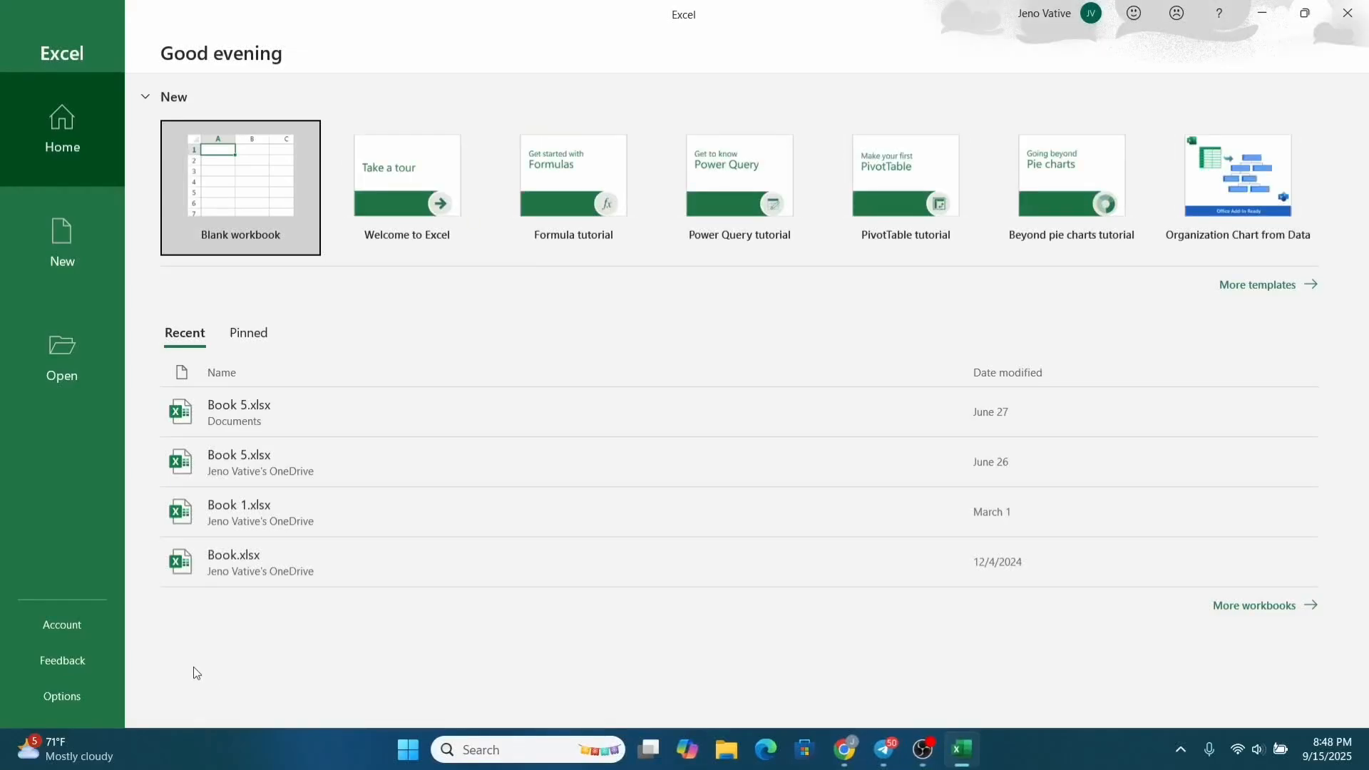
Step: Open the Protected View settings in Excel's Trust Center
click(97, 695)
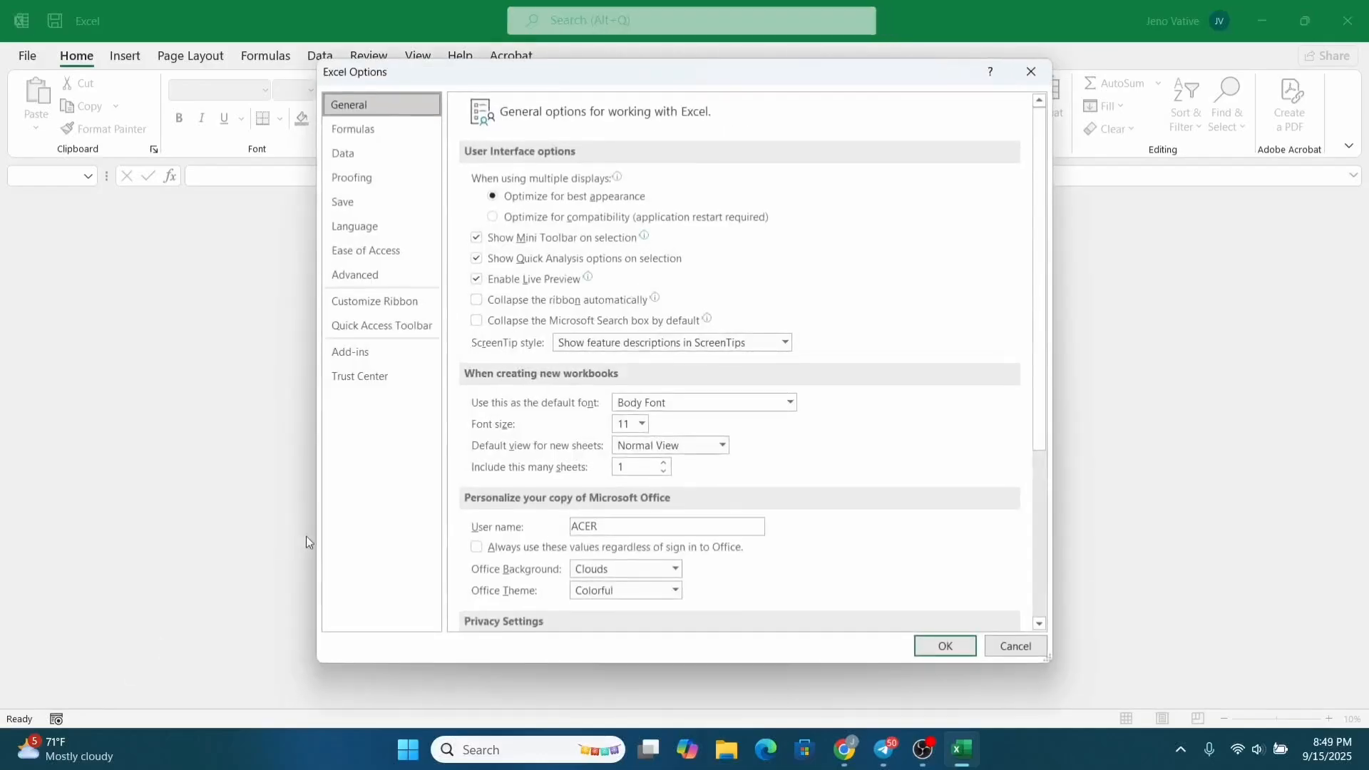
click(360, 376)
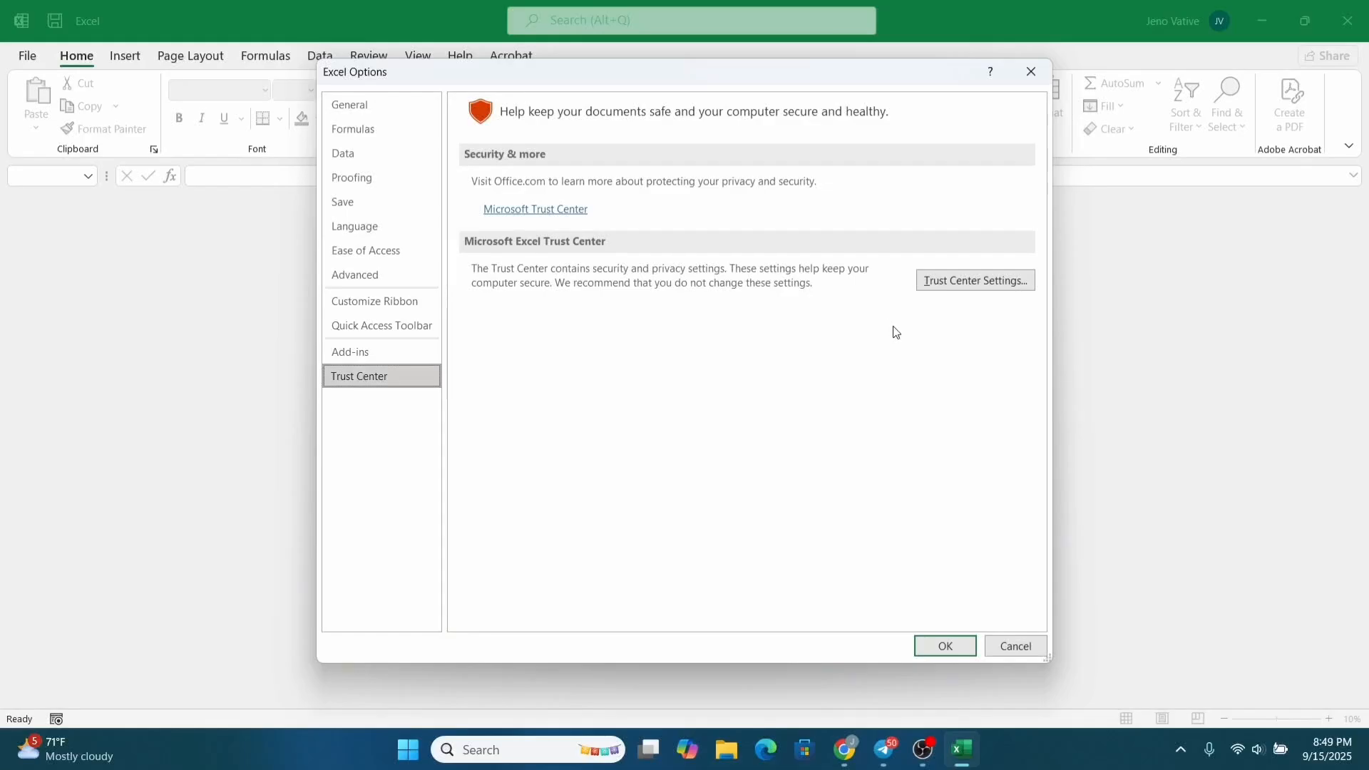
click(990, 281)
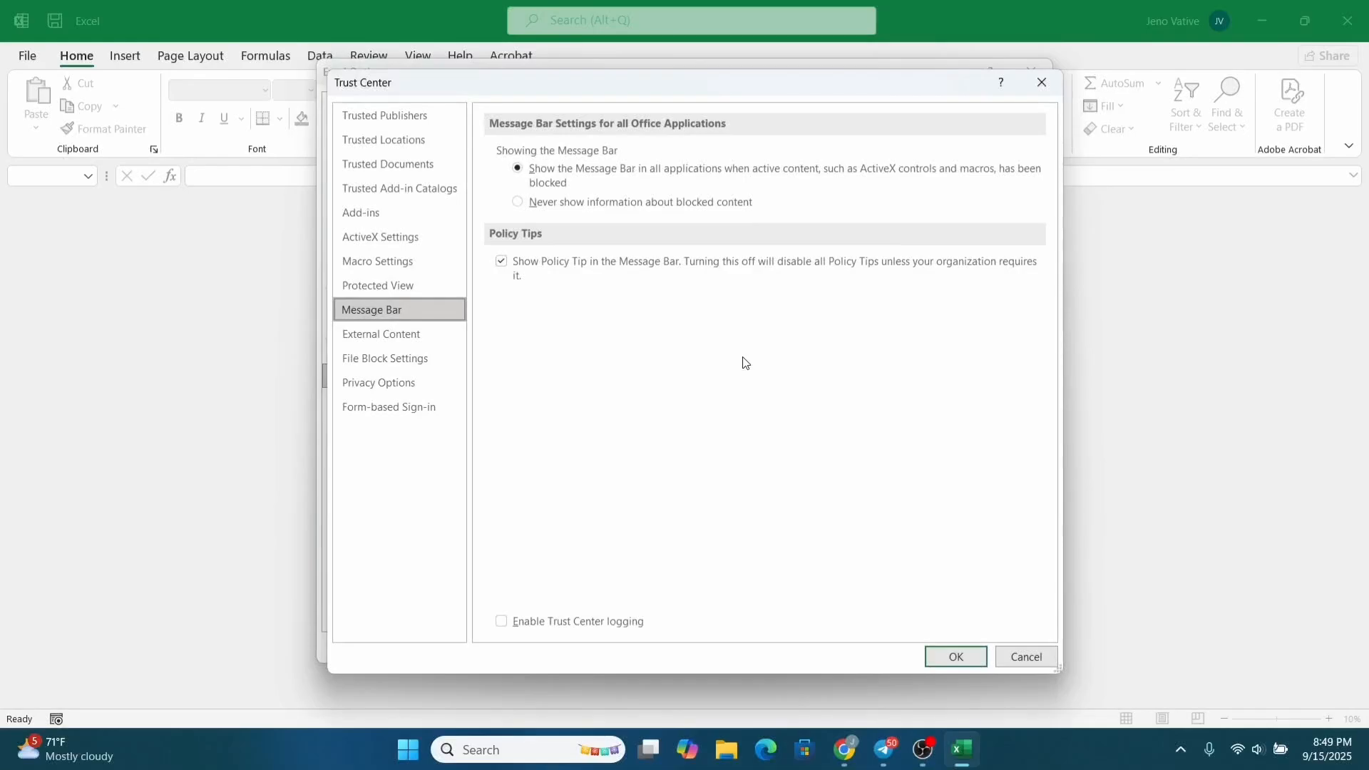
click(438, 288)
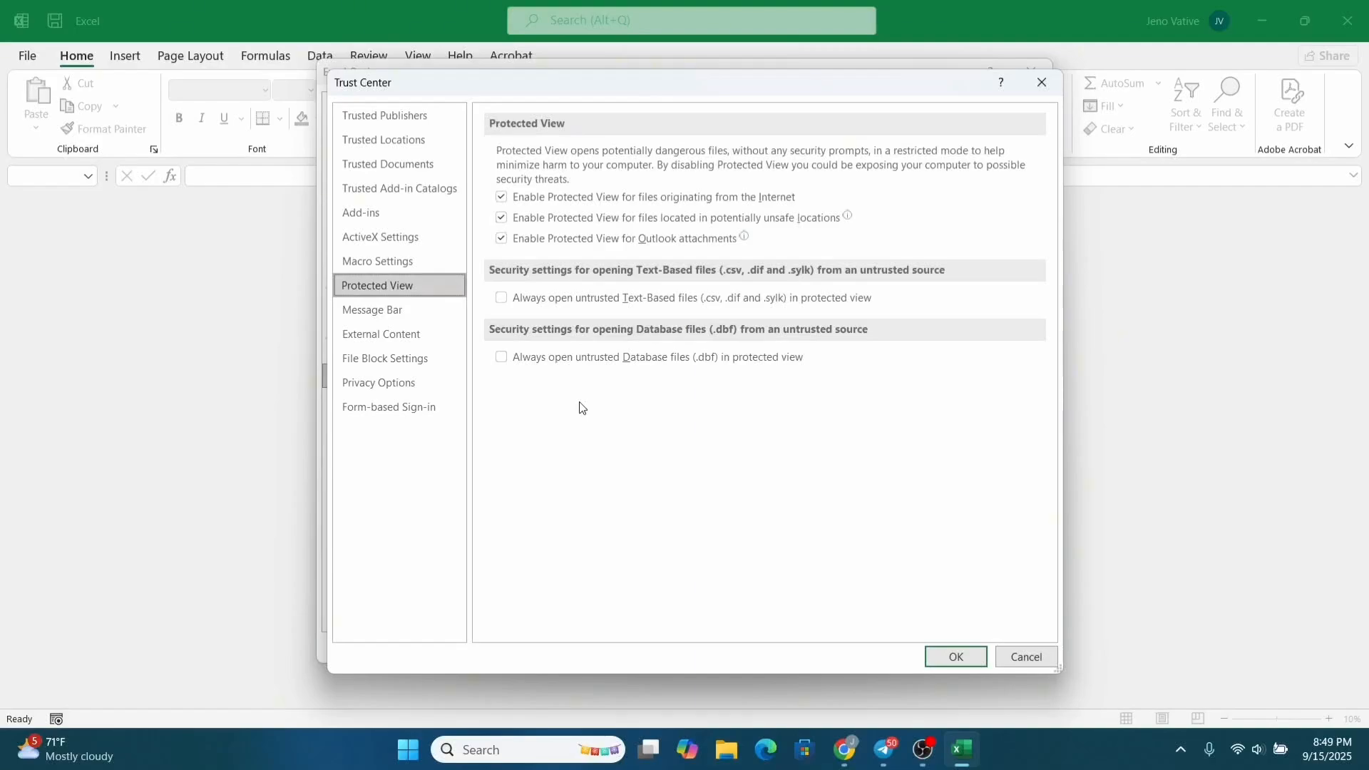
Step: Disable Protected View for files from the Internet, files in potentially unsafe locations, and Outlook attachments
click(501, 200)
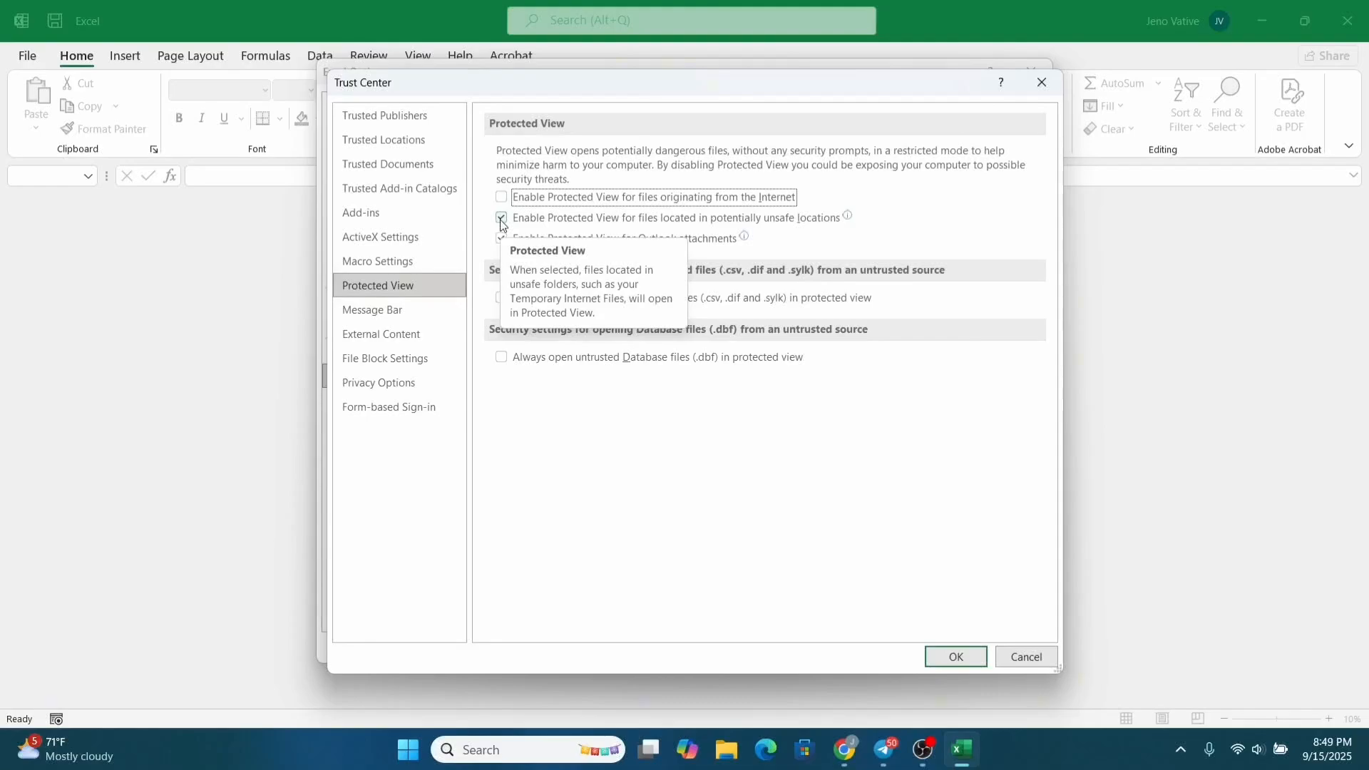
click(501, 218)
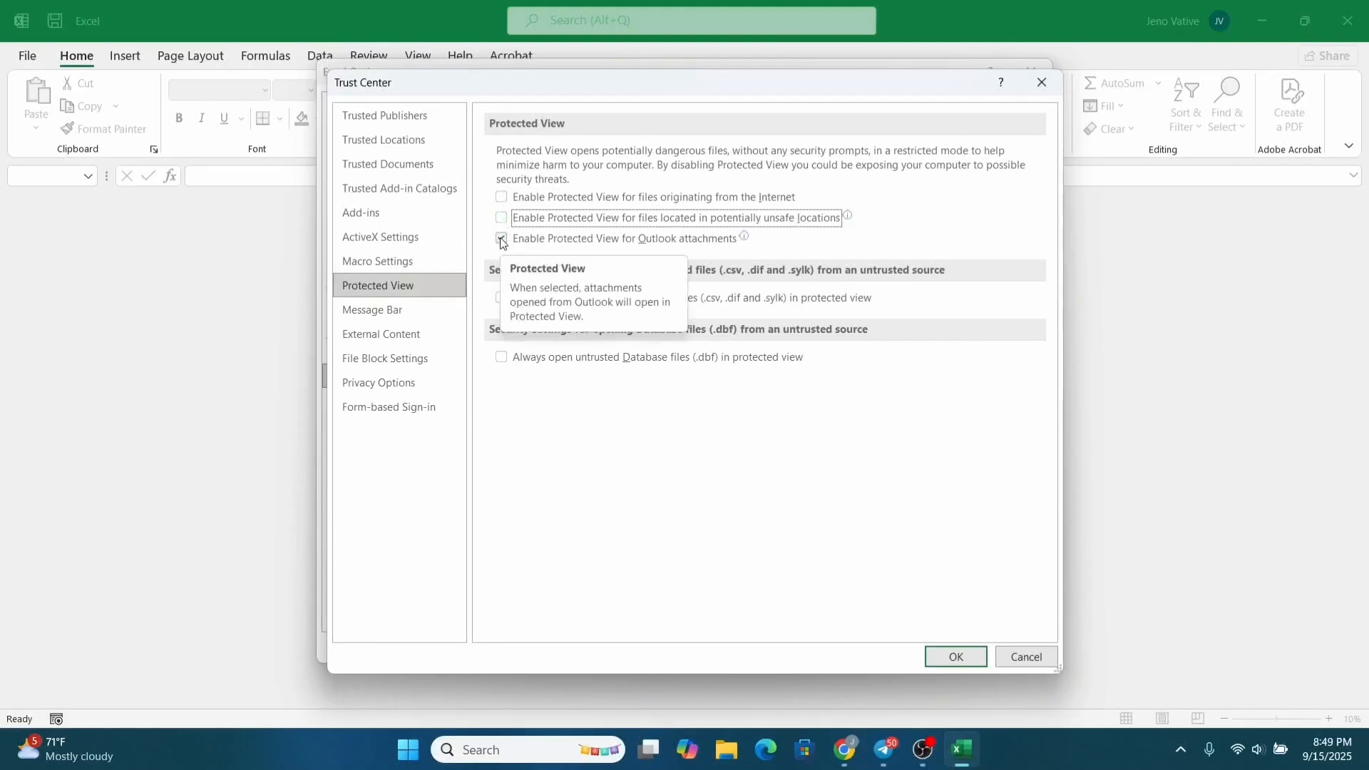
click(501, 240)
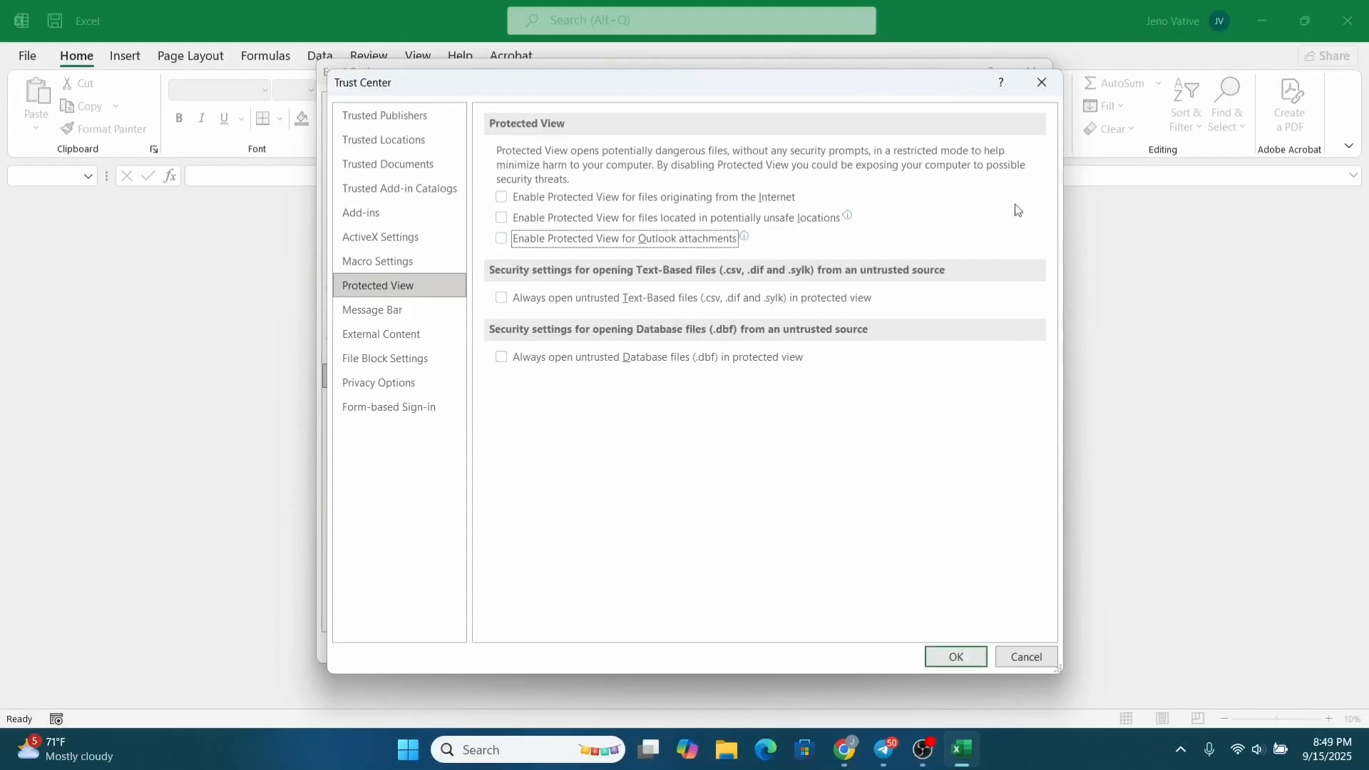
Step: Dismiss the Trust Center and Excel Options without saving the changes, and exit Excel
click(1040, 84)
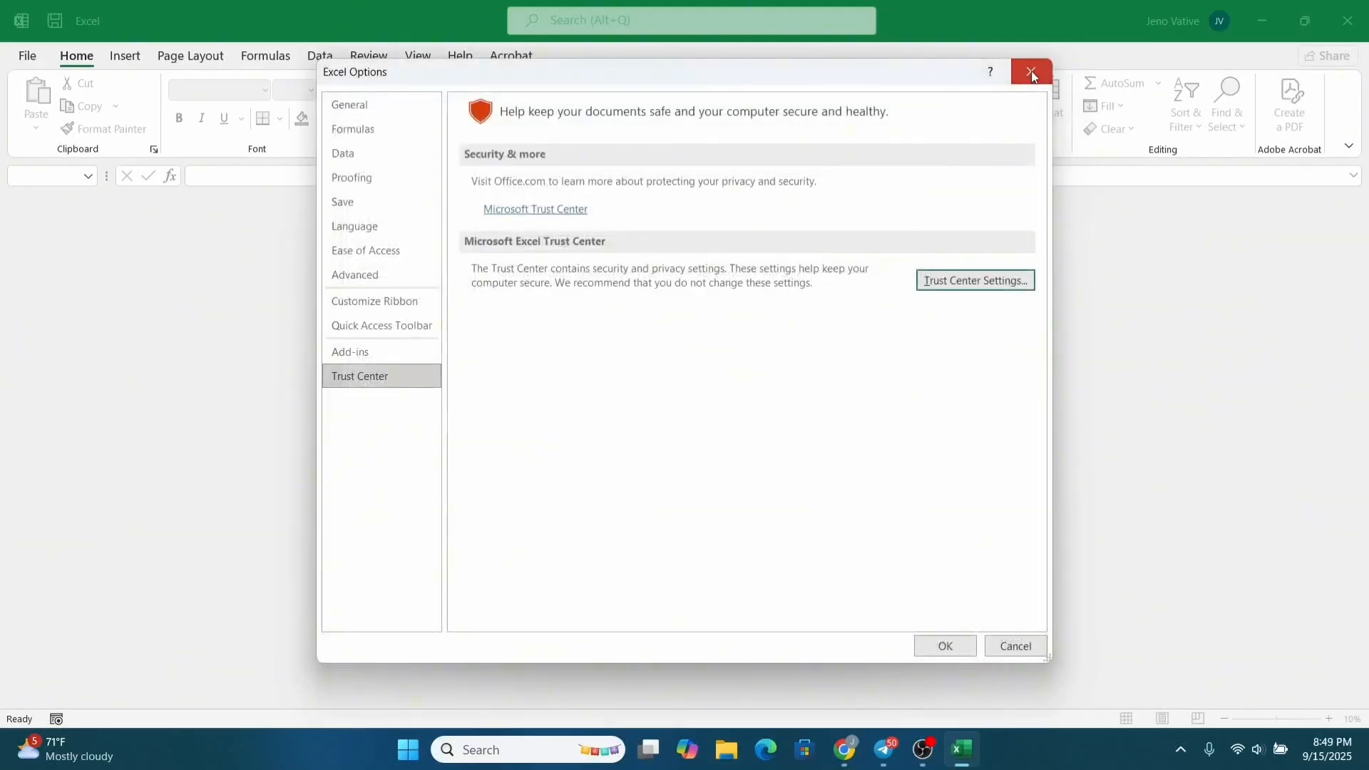
click(1031, 72)
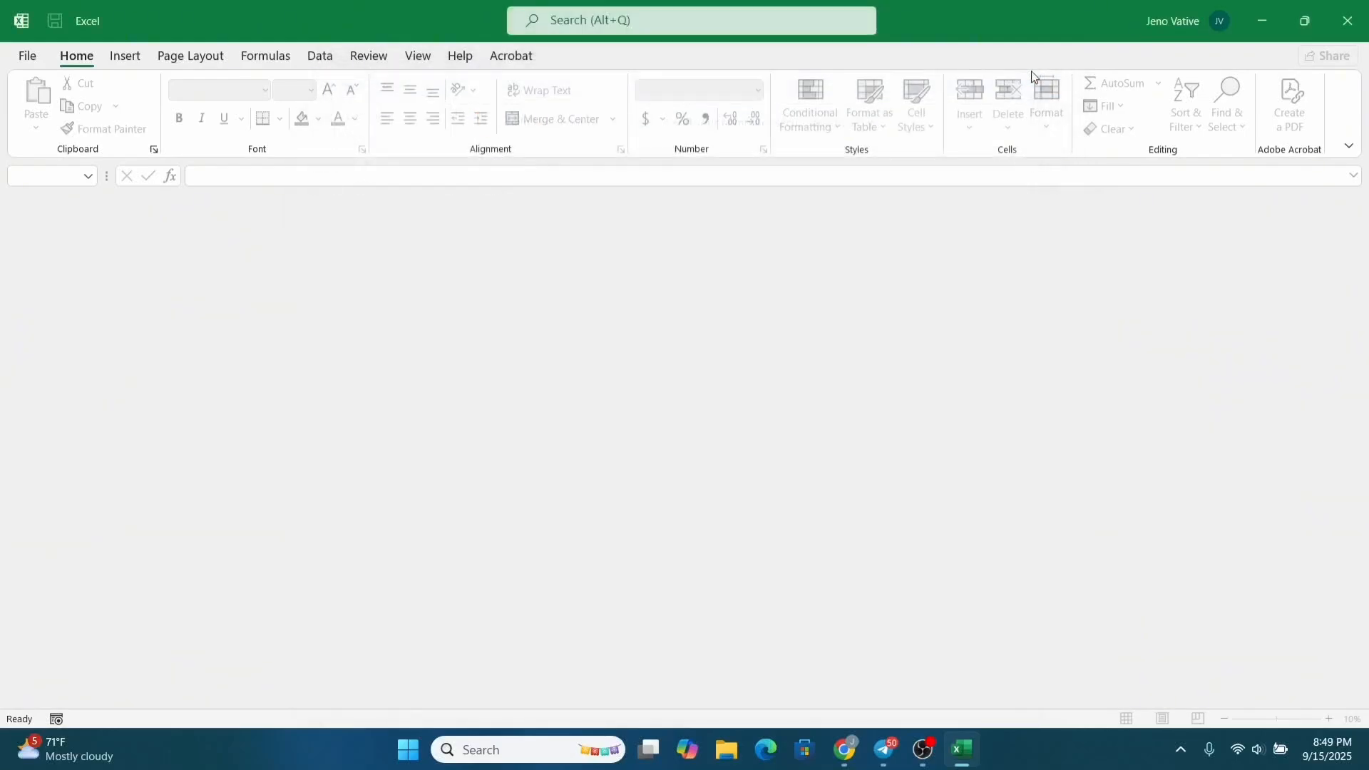
click(1348, 22)
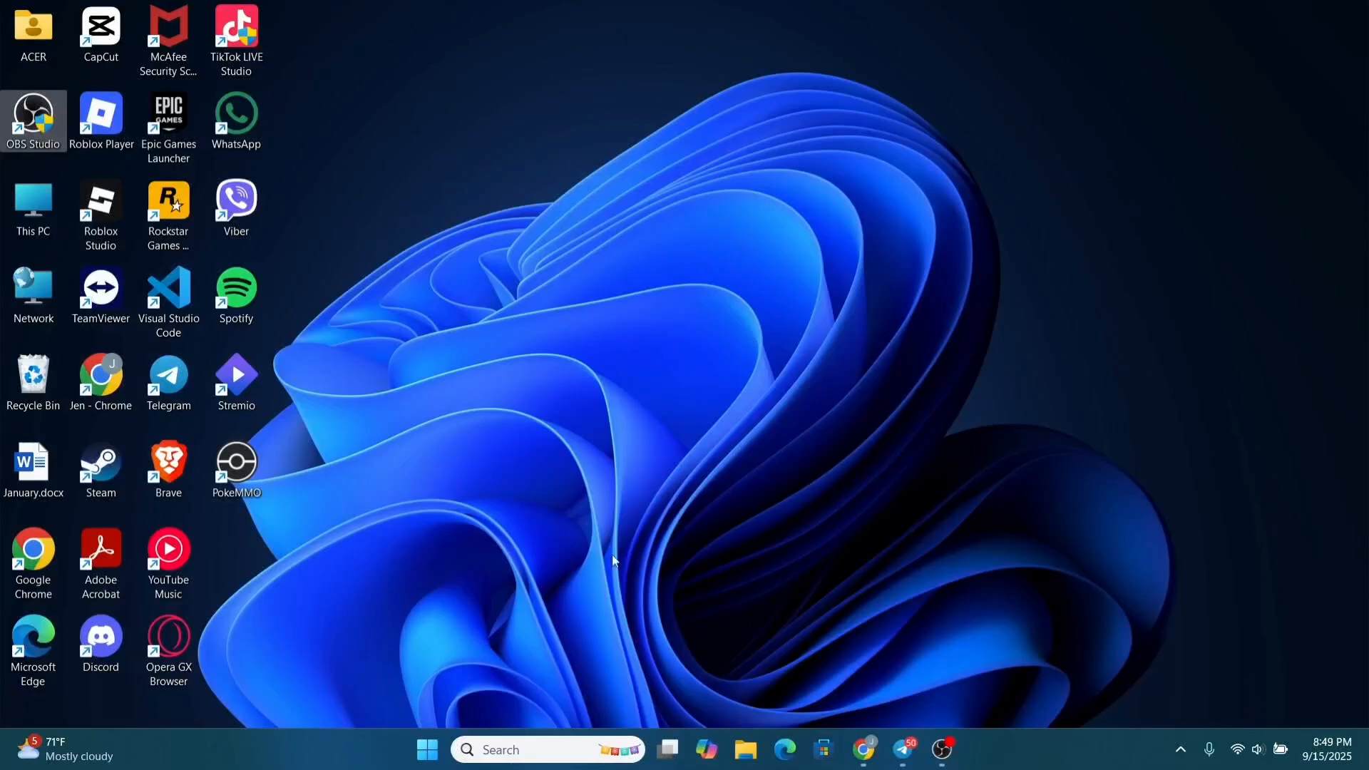
Step: Search Windows for "excel" and examine the actions offered for the Excel app, including Uninstall, without choosing any
click(540, 750)
text(excel)
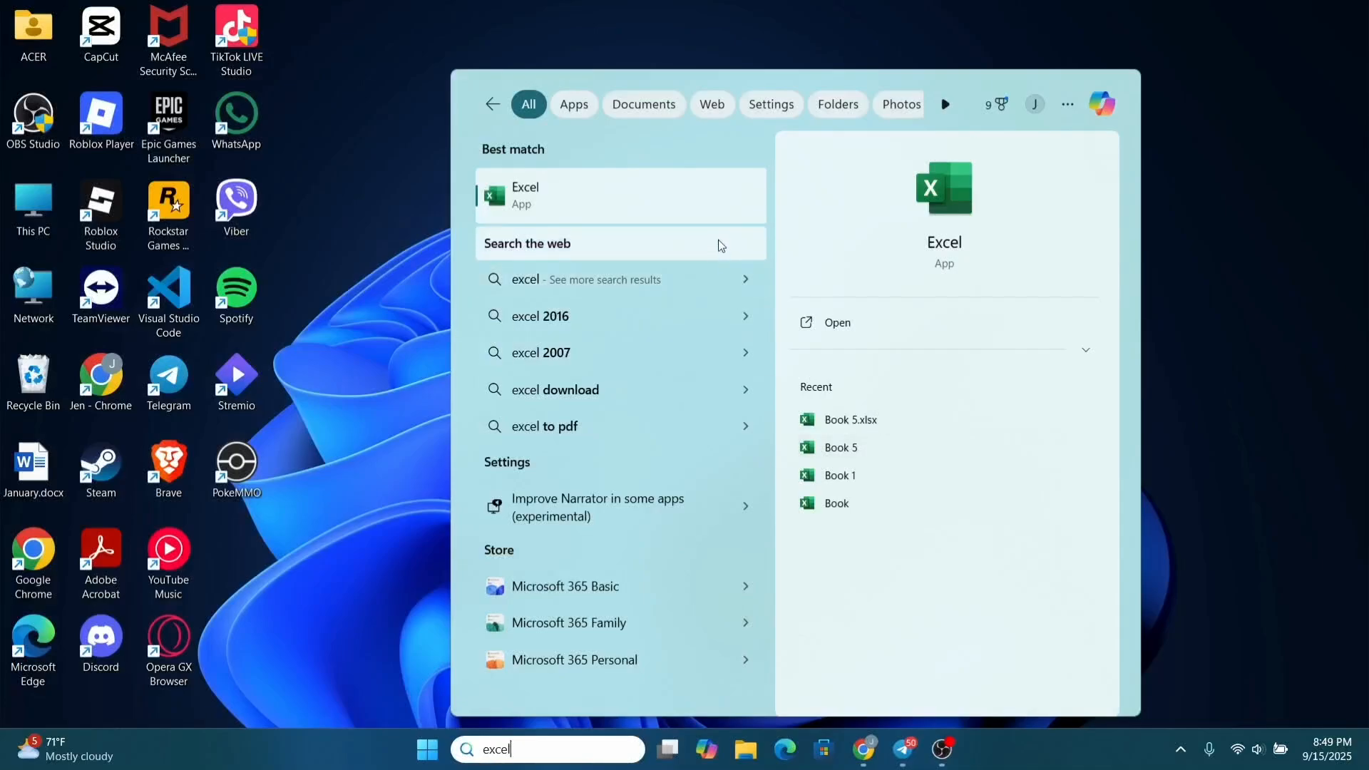
right_click(714, 218)
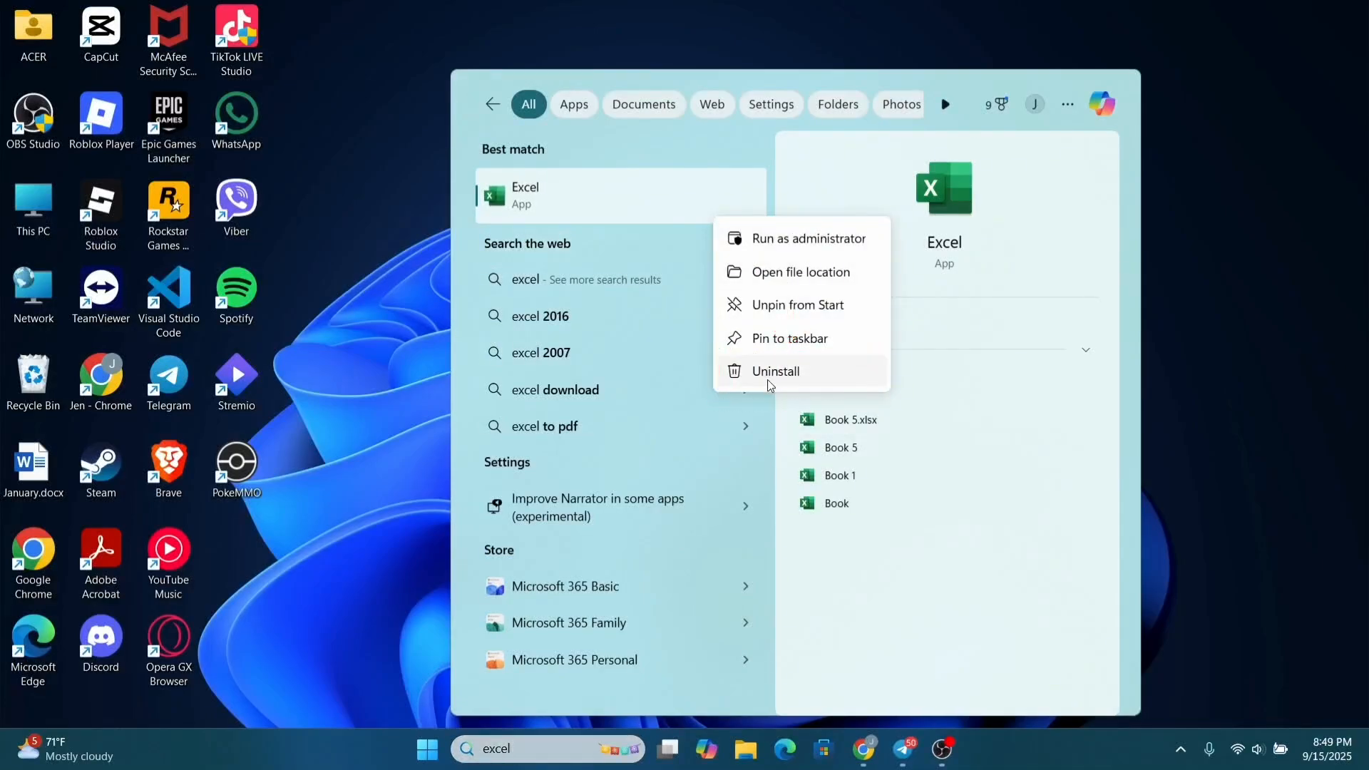
click(1181, 286)
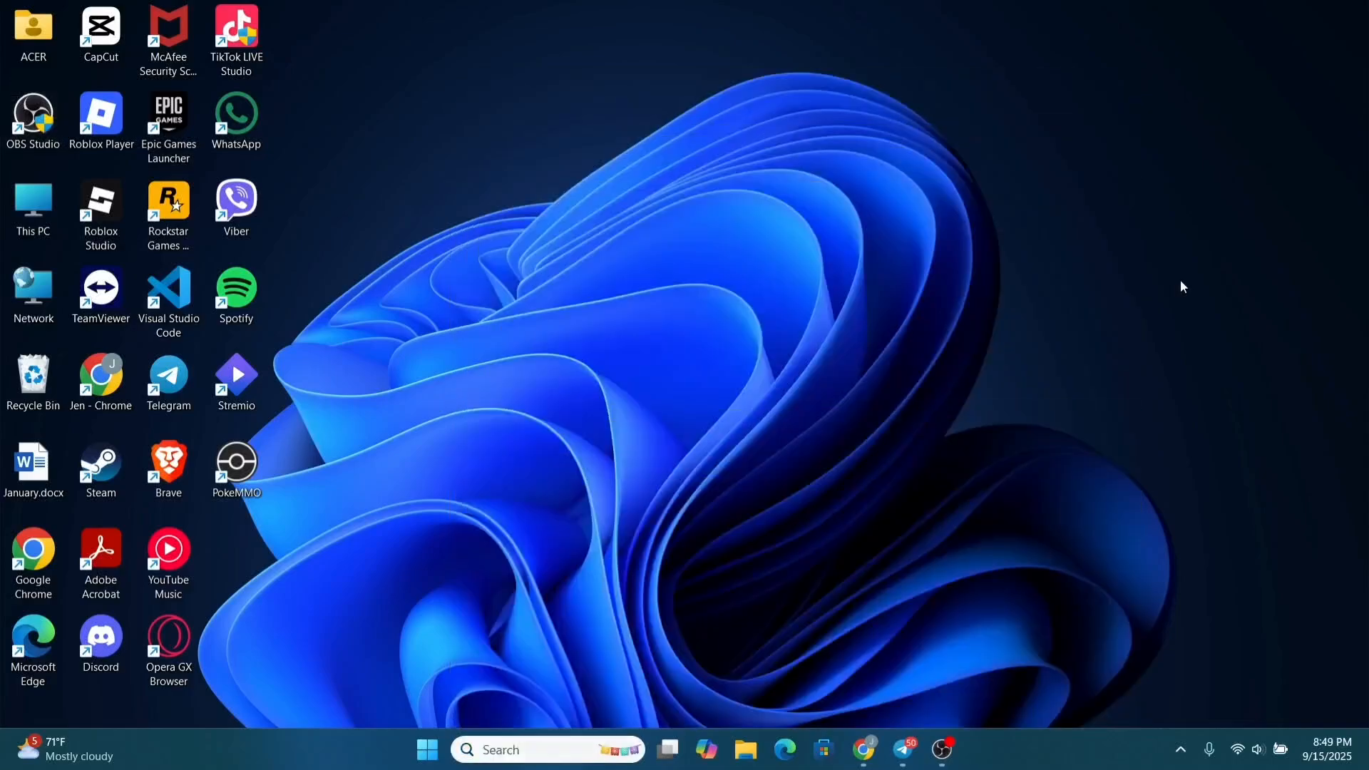